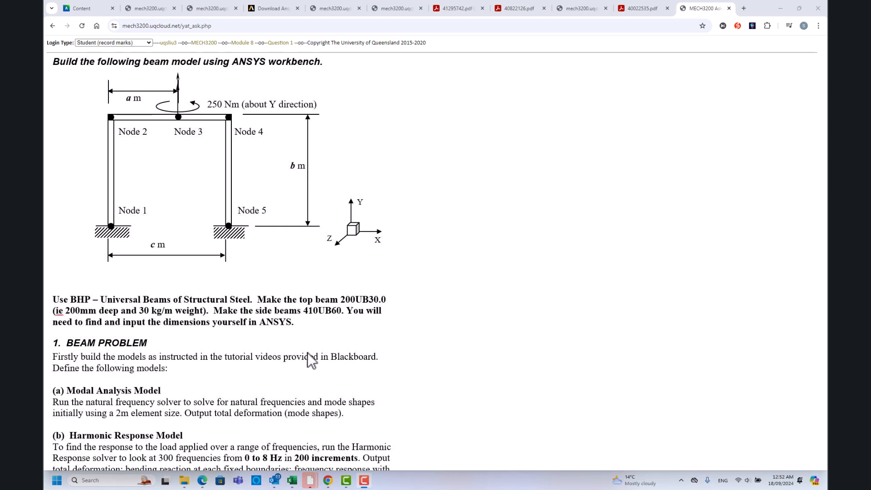
# Review the assignment page's portal frame diagram, beam section sizes and the modal, harmonic and transient model requirements.
pyautogui.scroll(-3, 313, 349)
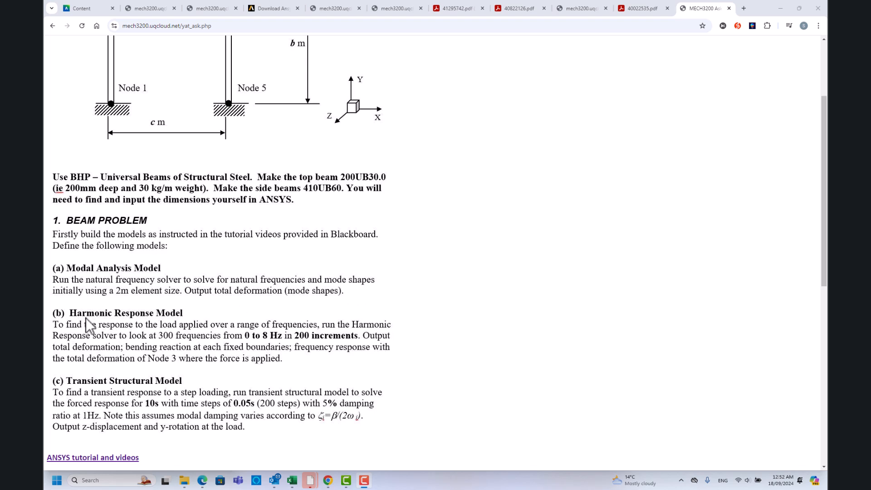
pyautogui.scroll(3, 261, 238)
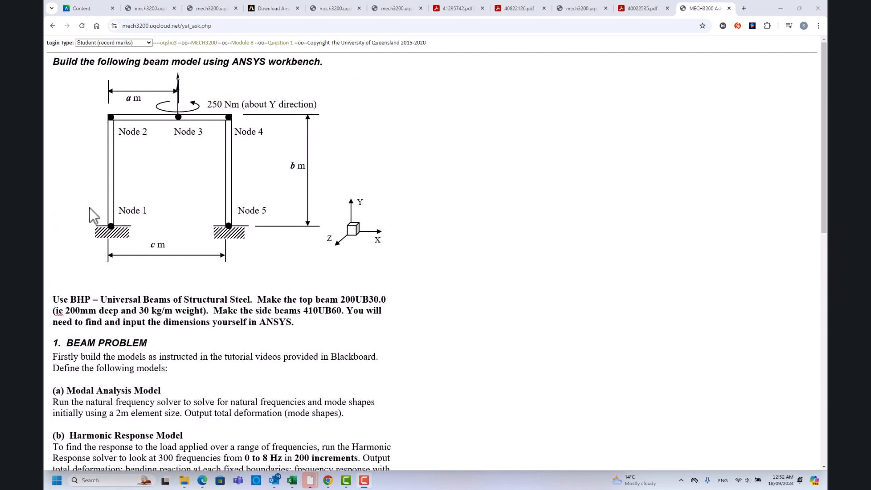
pyautogui.scroll(-3, 63, 318)
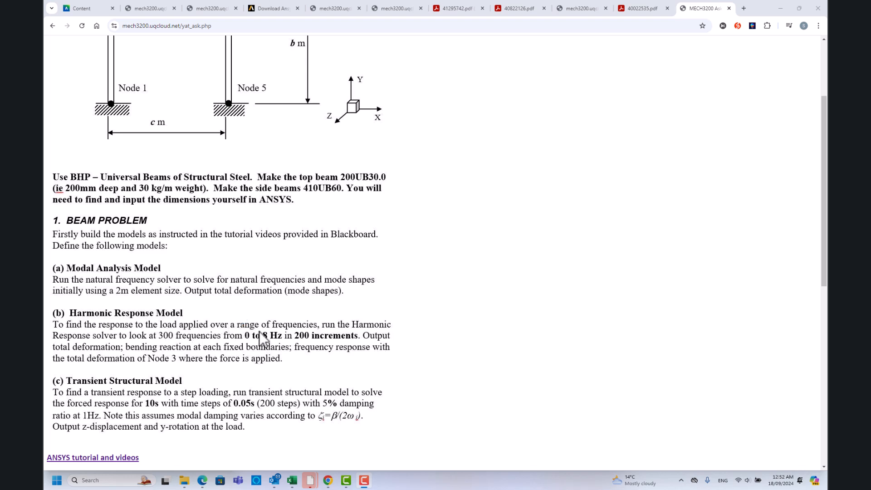
pyautogui.scroll(-2, 227, 342)
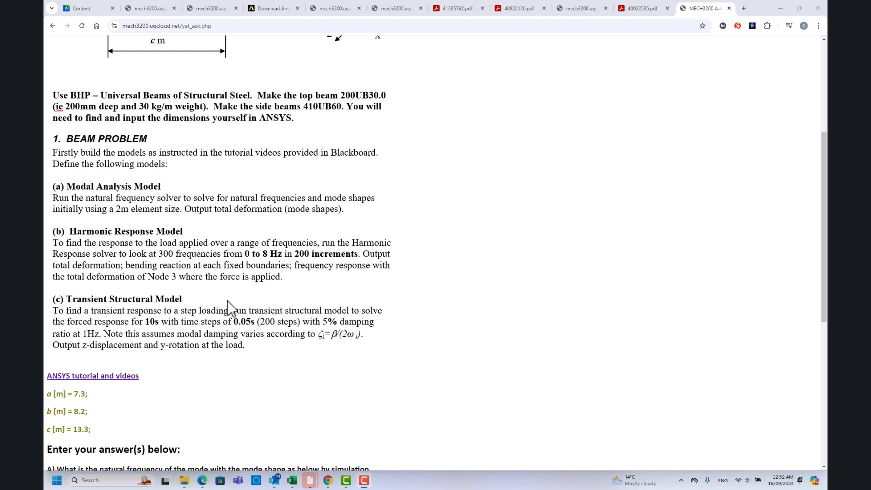
pyautogui.scroll(5, 421, 320)
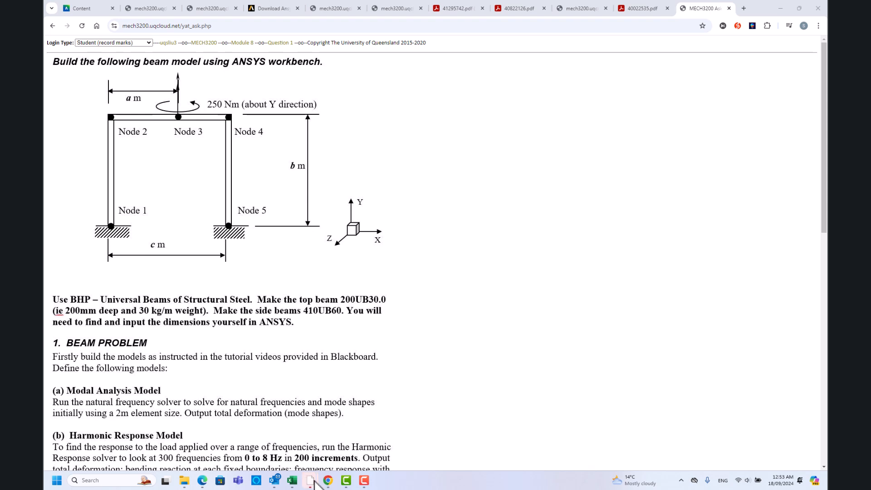
# Switch to the empty unsaved project in ANSYS Workbench and add a Modal analysis system to the project schematic.
pyautogui.moveTo(310, 480)
pyautogui.click(289, 445)
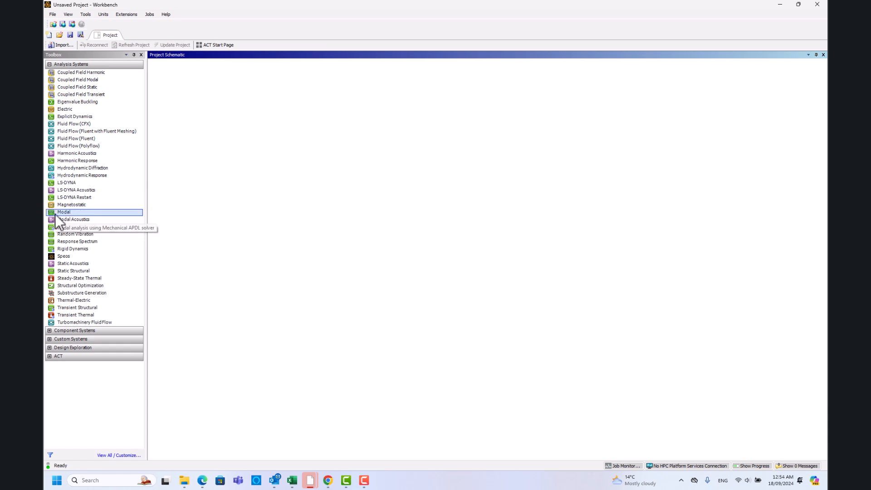
pyautogui.moveTo(59, 215); pyautogui.dragTo(186, 109)
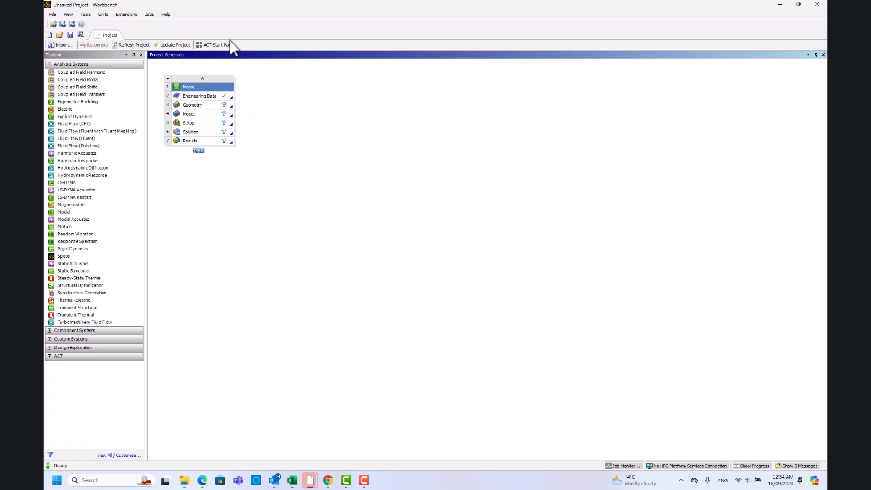
# Add Aluminum Alloy from the General Materials source to the Modal system's engineering data and return to the project's material list.
pyautogui.doubleClick(200, 95)
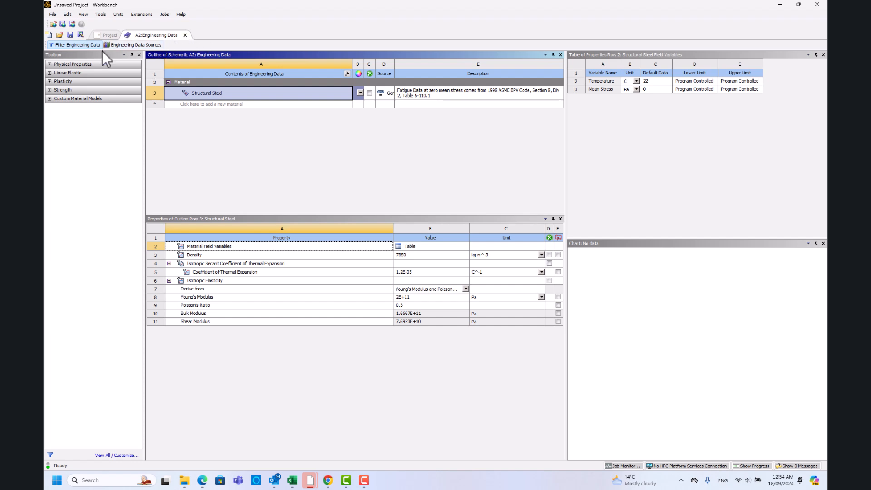
pyautogui.click(133, 46)
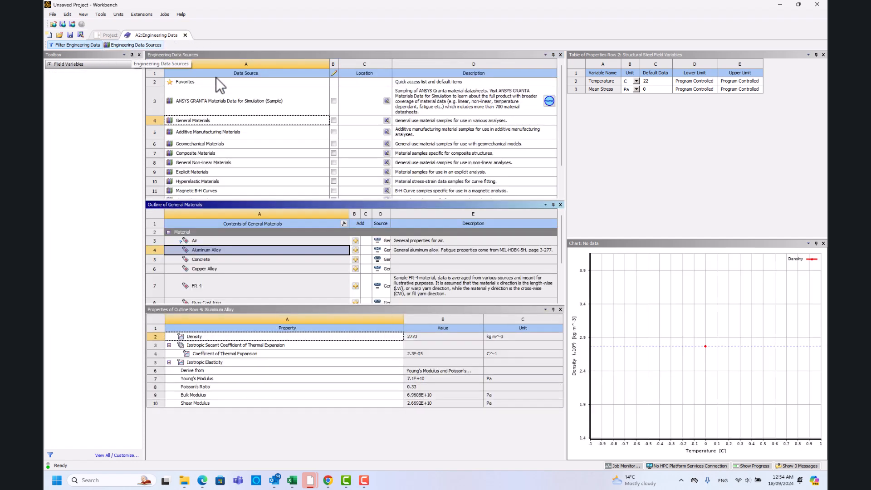
pyautogui.click(190, 120)
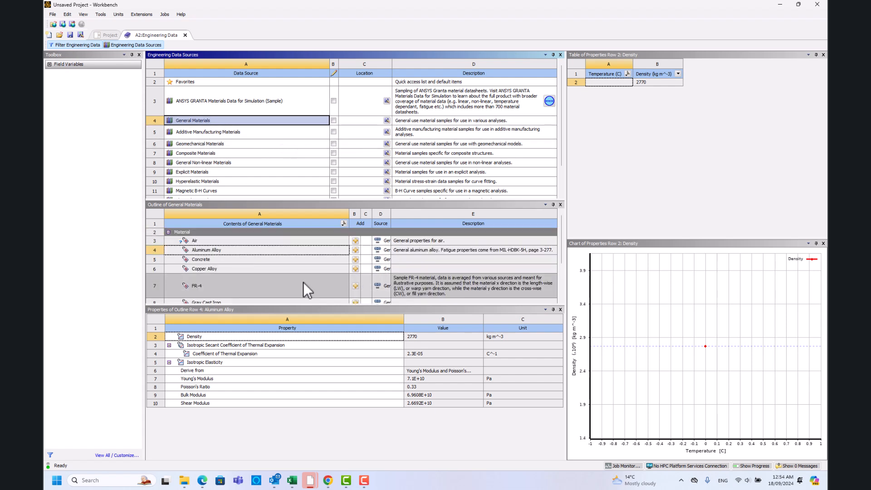
pyautogui.scroll(-2, 261, 259)
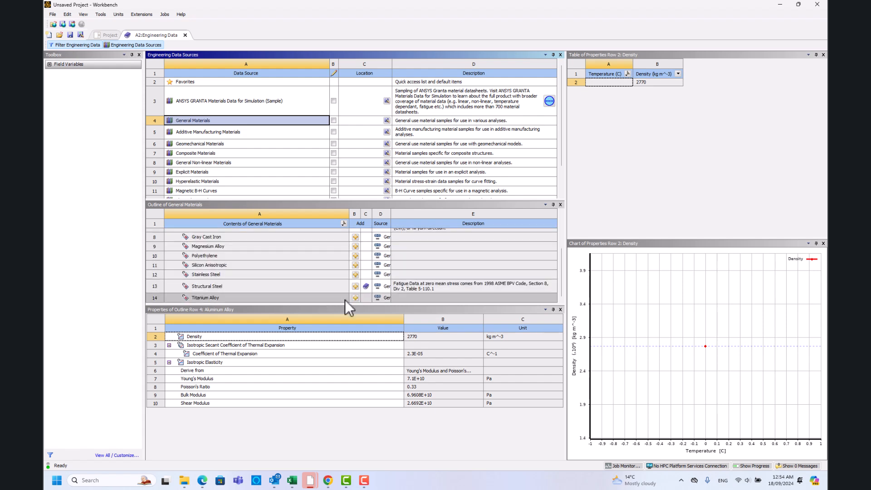
pyautogui.scroll(2, 289, 267)
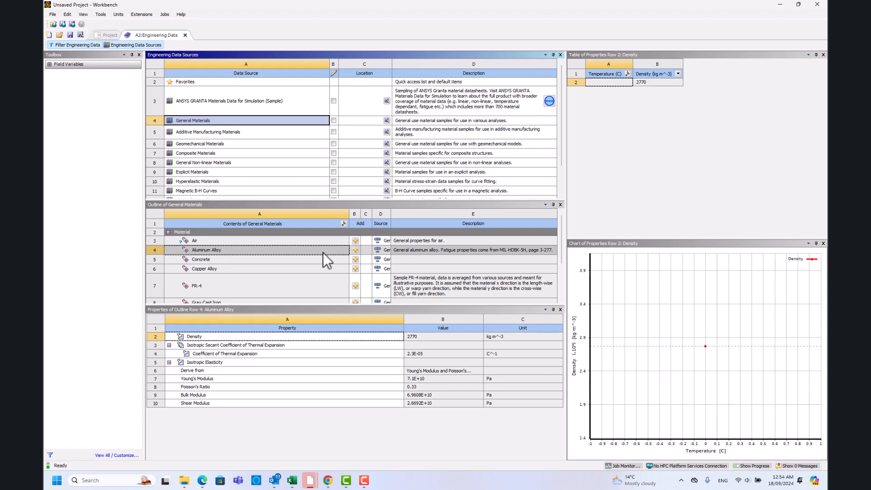
pyautogui.scroll(-2, 307, 279)
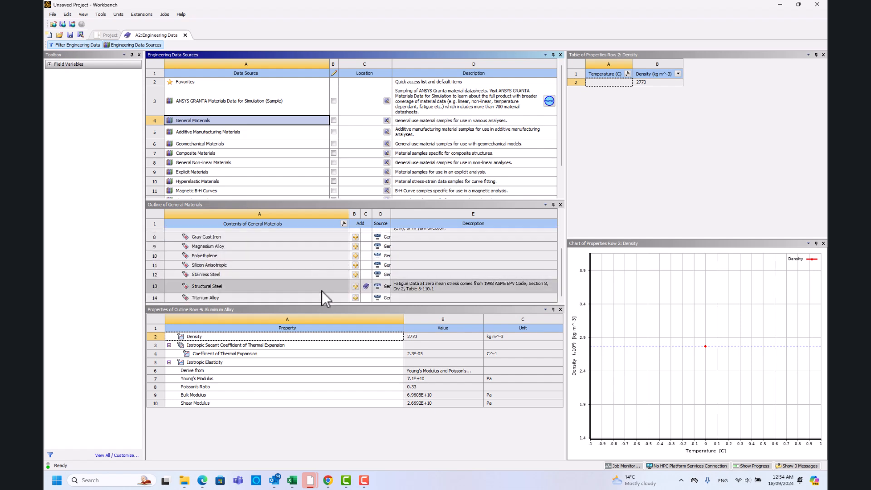
pyautogui.scroll(2, 279, 269)
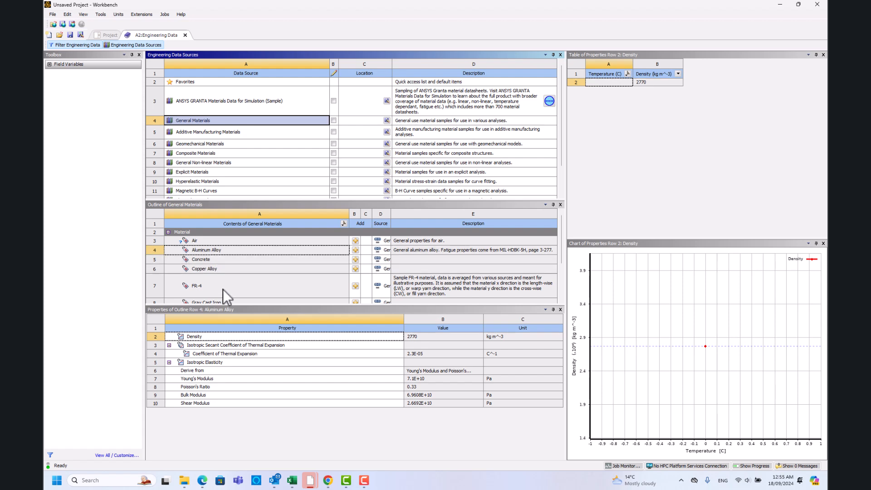
pyautogui.click(355, 250)
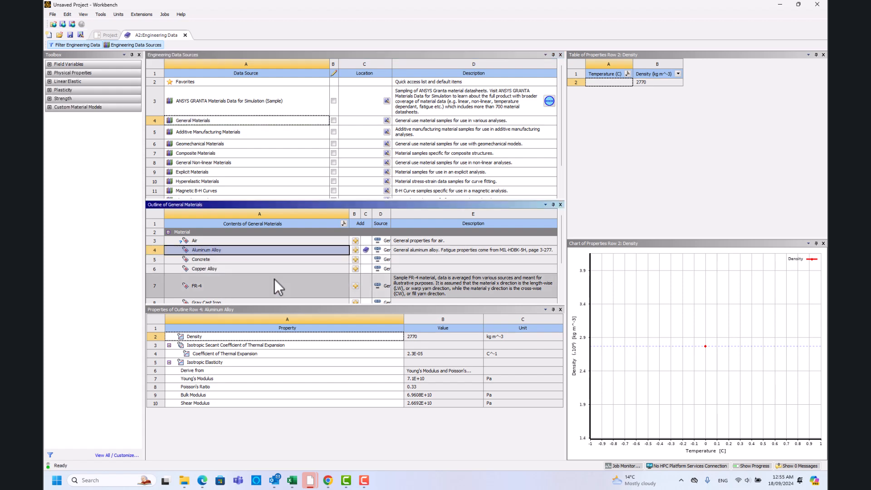
pyautogui.click(154, 45)
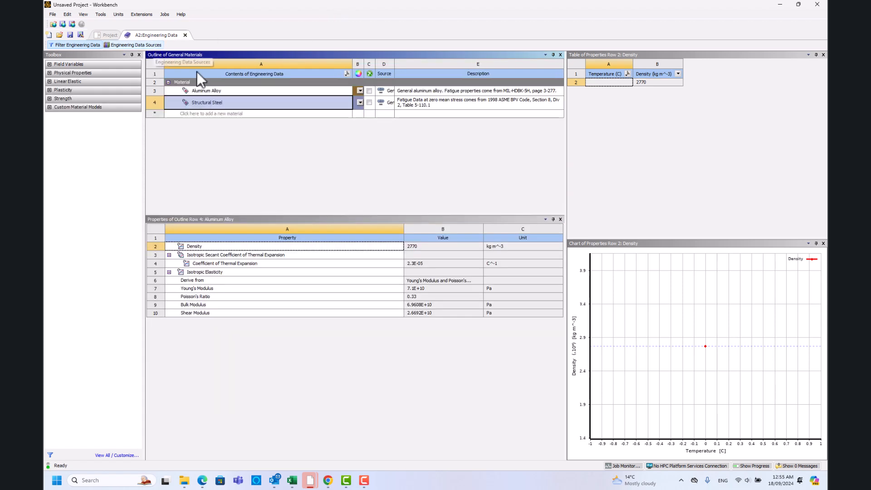
# Inspect the Aluminum Alloy's properties, including its editable density value, and close the engineering data.
pyautogui.click(216, 93)
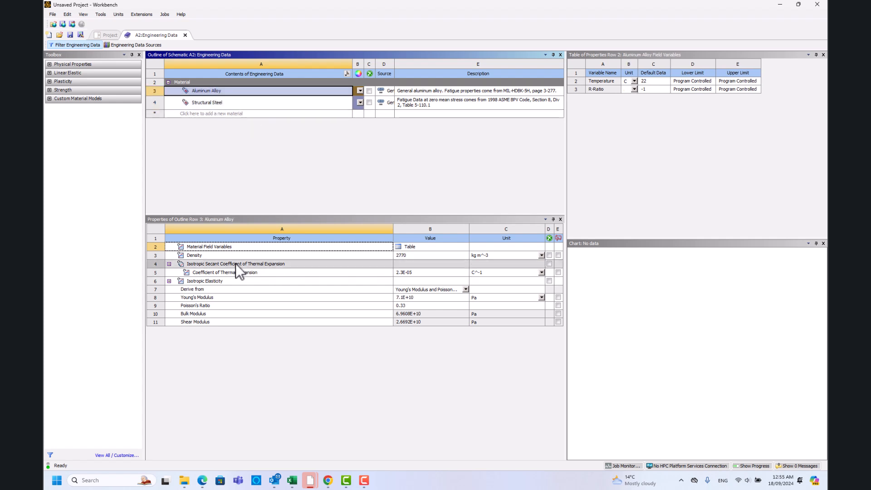
pyautogui.click(421, 256)
pyautogui.click(419, 255)
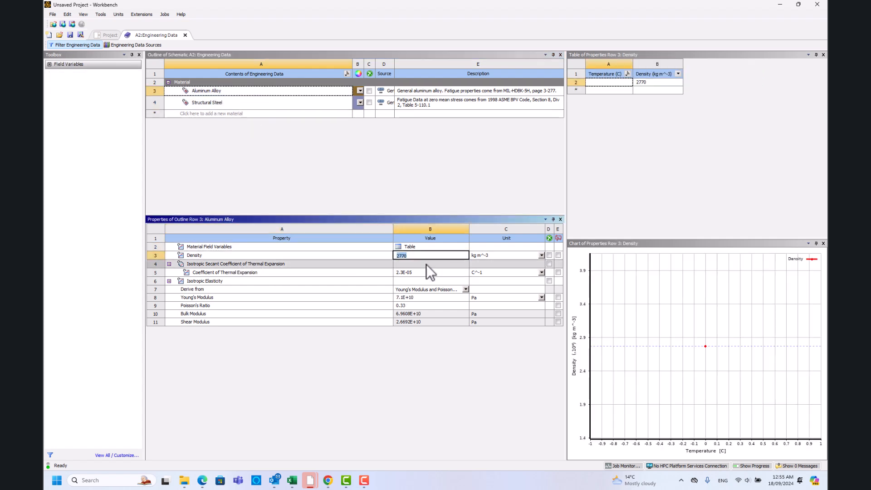
pyautogui.click(423, 257)
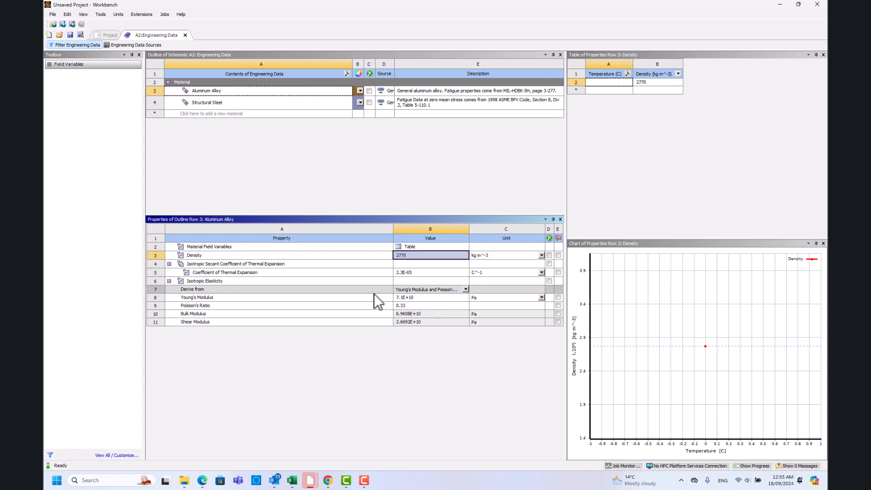
pyautogui.click(185, 35)
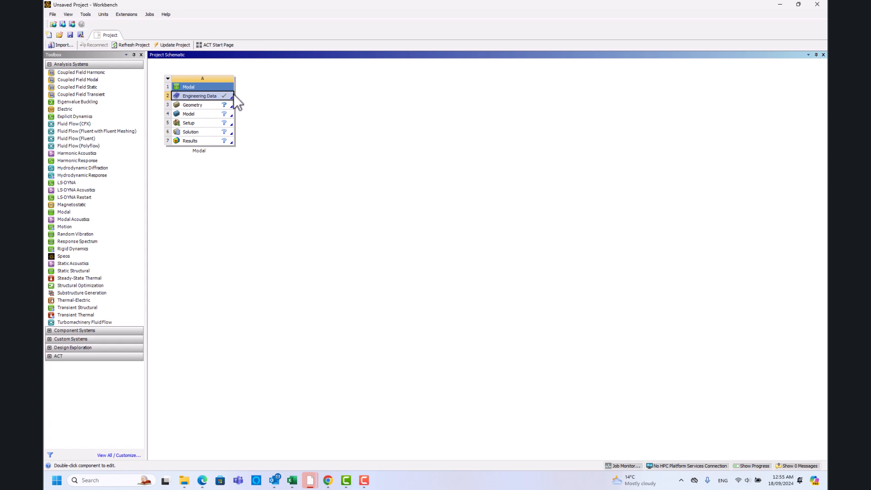
pyautogui.click(200, 105)
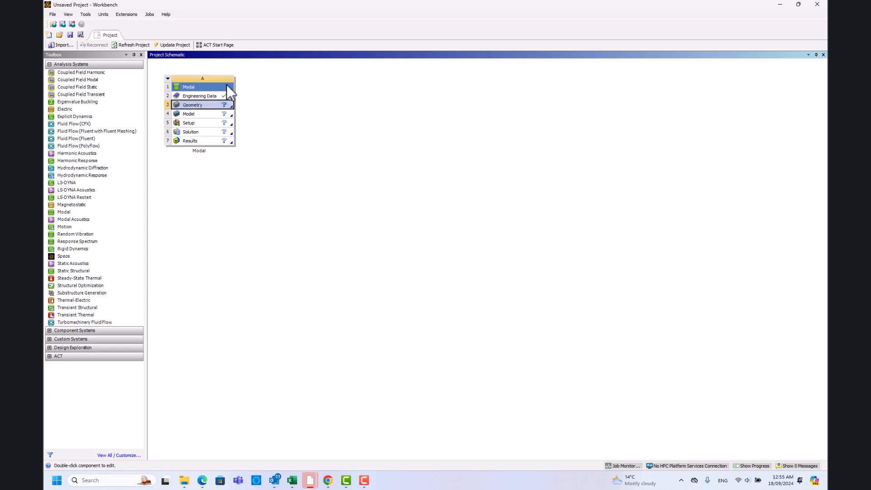
pyautogui.rightClick(200, 107)
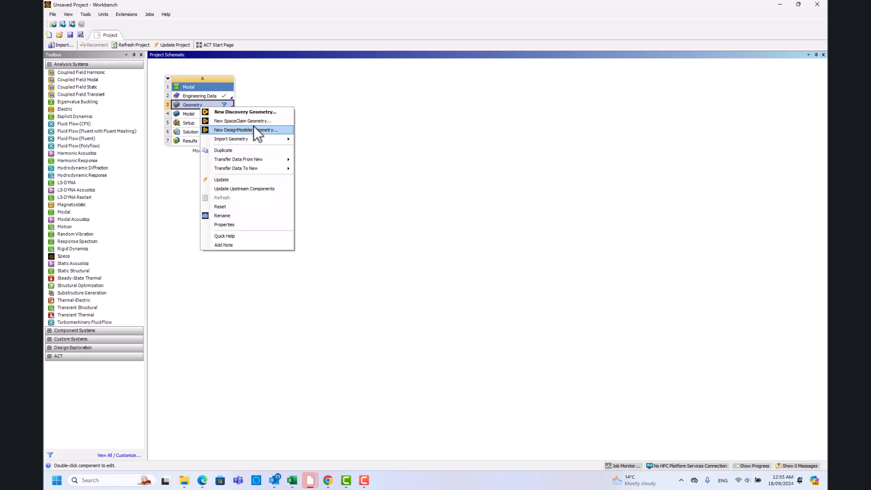
pyautogui.click(437, 163)
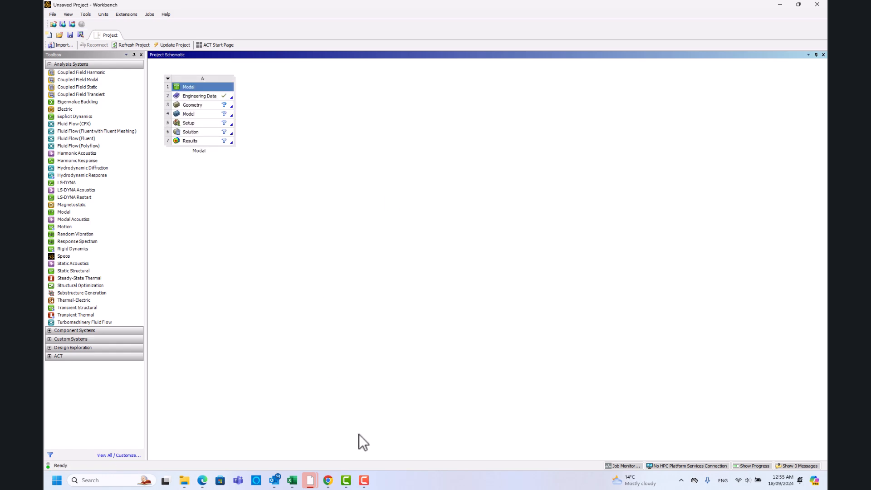
# Consult the frame diagram in Chrome and return to Workbench to create a new SpaceClaim geometry for the Modal system.
pyautogui.click(328, 480)
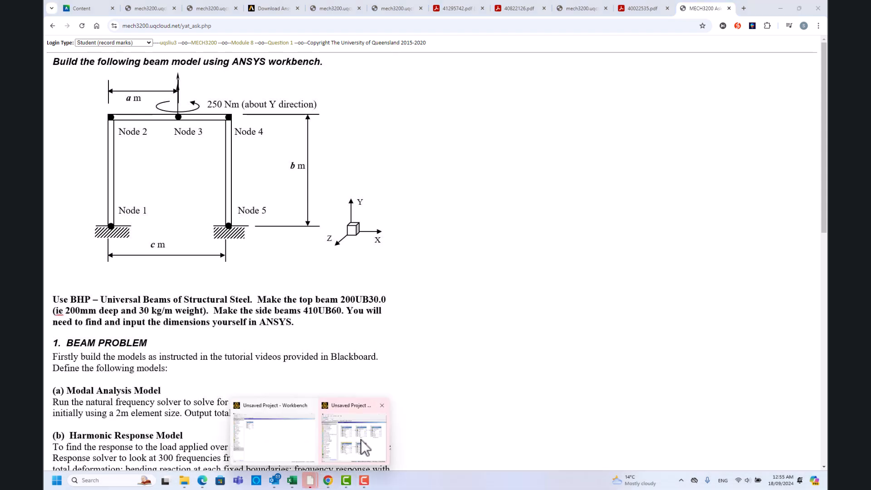
pyautogui.click(271, 454)
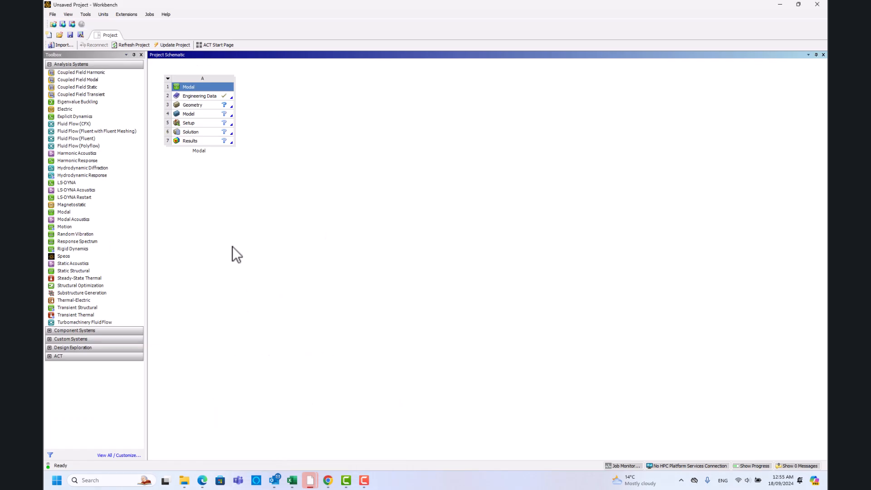
pyautogui.rightClick(192, 104)
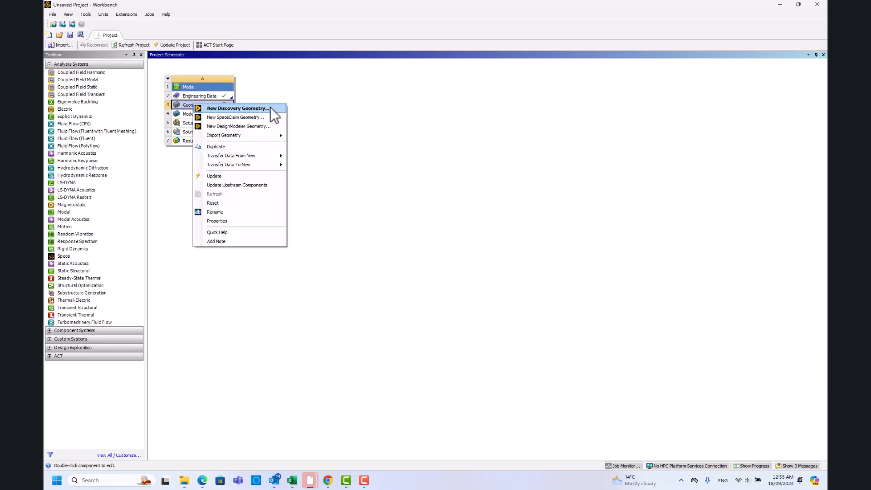
pyautogui.click(231, 116)
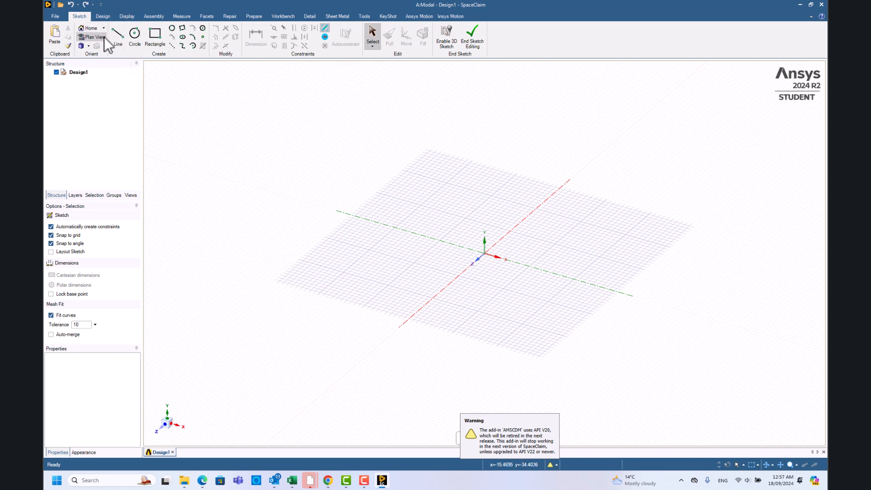
# Check the frame diagram's axes in Chrome and, back in SpaceClaim, place the sketch grid on the vertical XY plane.
pyautogui.click(118, 40)
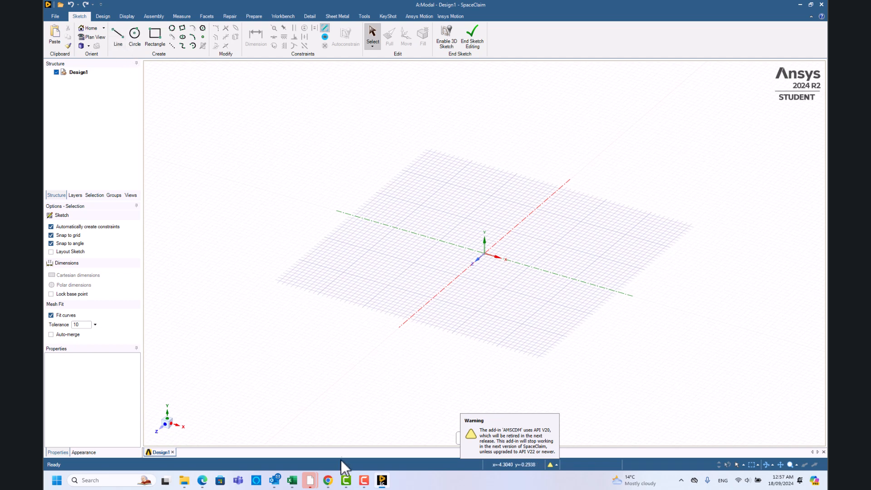
pyautogui.click(328, 480)
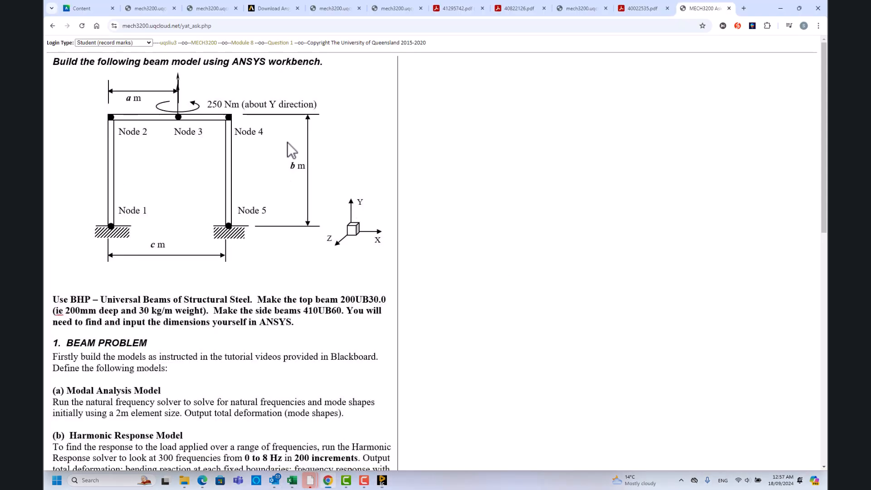
pyautogui.click(780, 8)
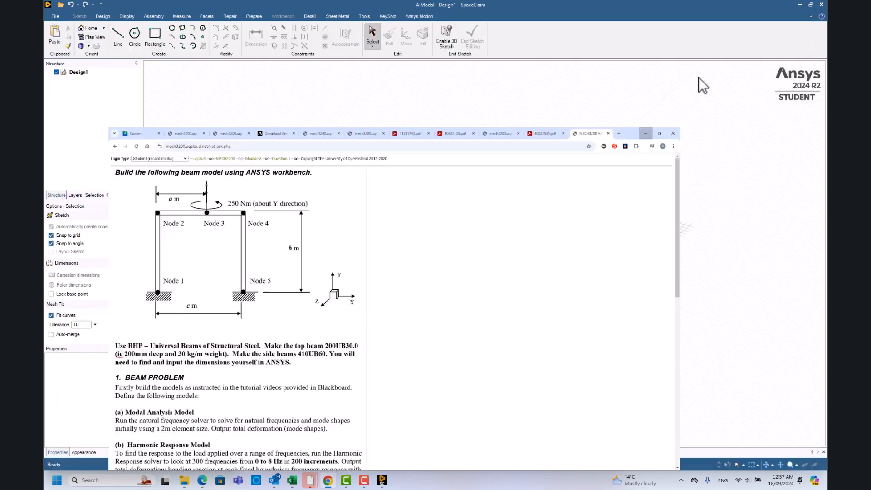
pyautogui.click(478, 440)
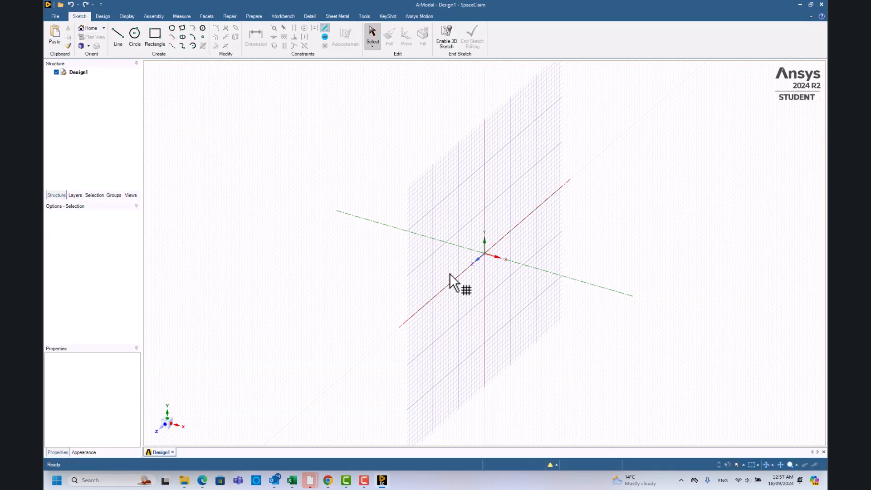
pyautogui.click(475, 265)
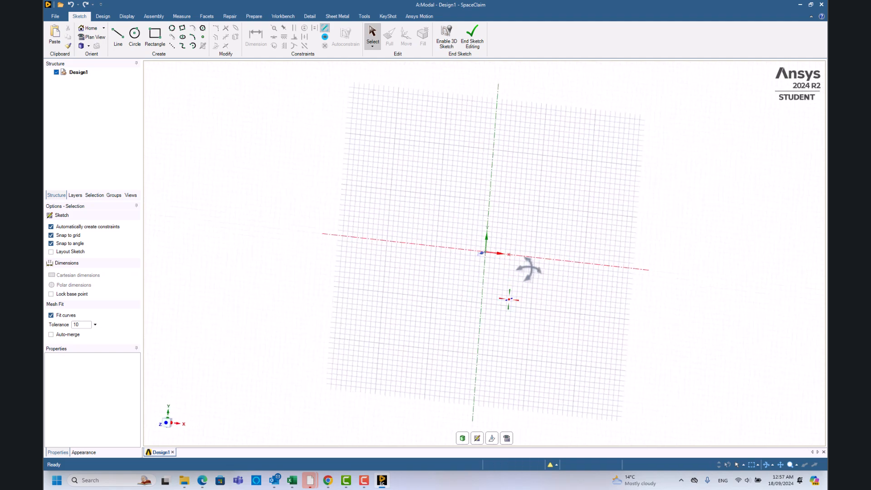
# Sketch the first column of the frame as a vertical line 7000 mm up the Y axis from the origin.
pyautogui.press('l')
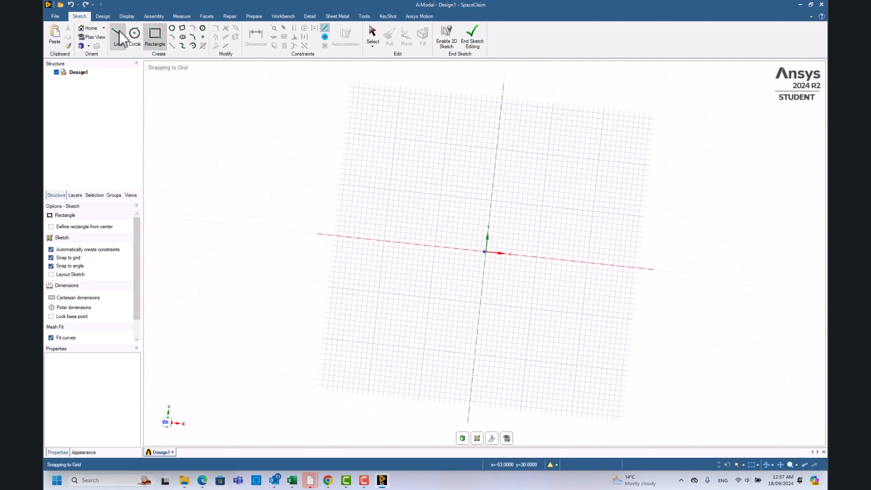
pyautogui.click(485, 251)
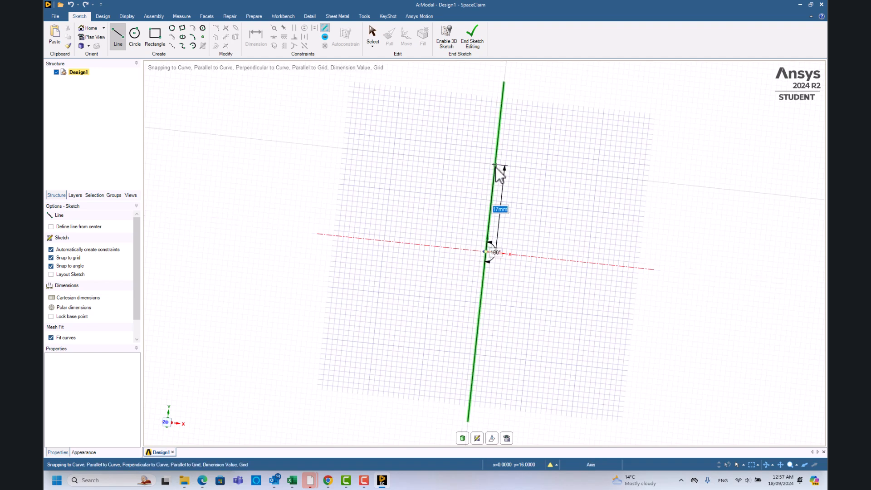
pyautogui.write('7000')
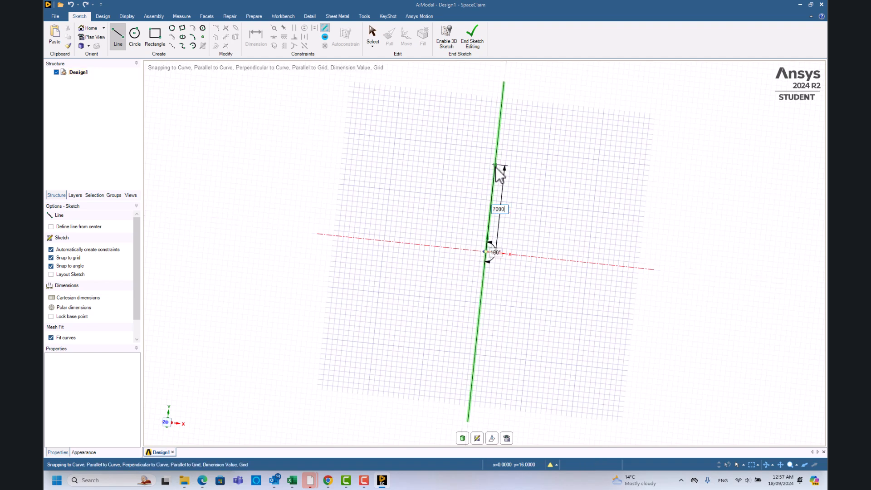
pyautogui.press('Return')
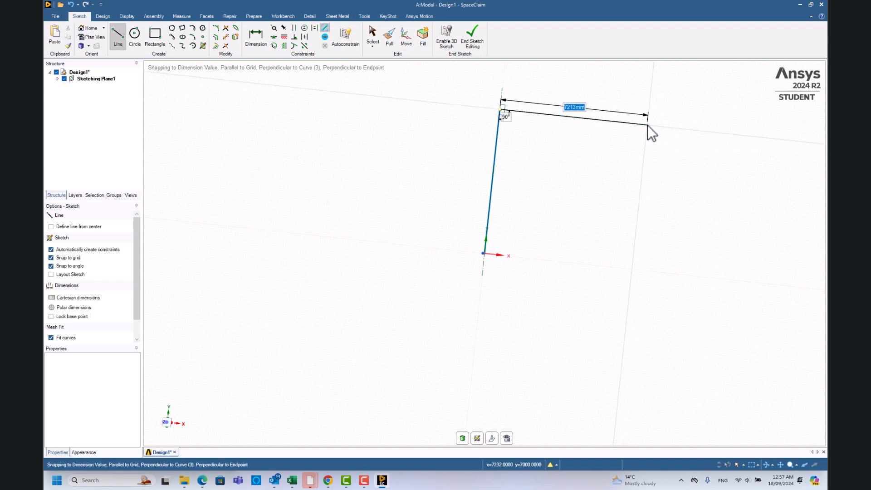
# Continue the sketch from the column's upper end with two collinear horizontal segments of 5000 mm and 2000 mm.
pyautogui.write('5000')
pyautogui.press('Return')
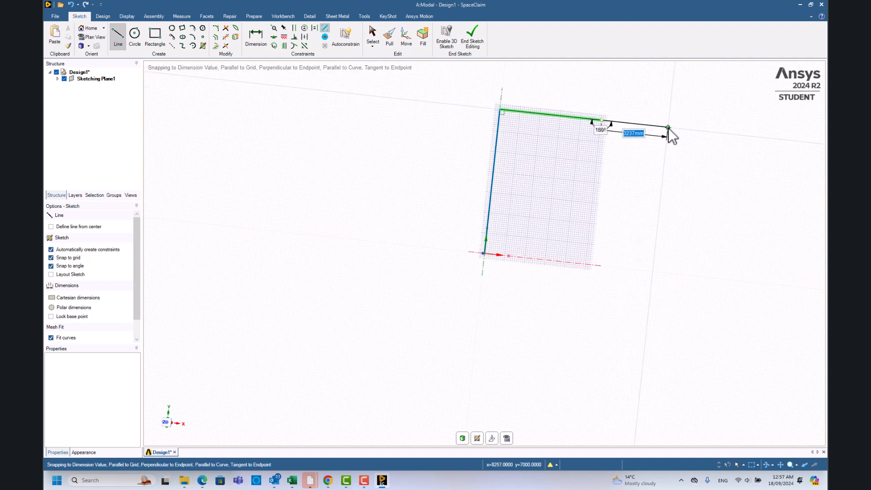
pyautogui.write('2000')
pyautogui.press('Return')
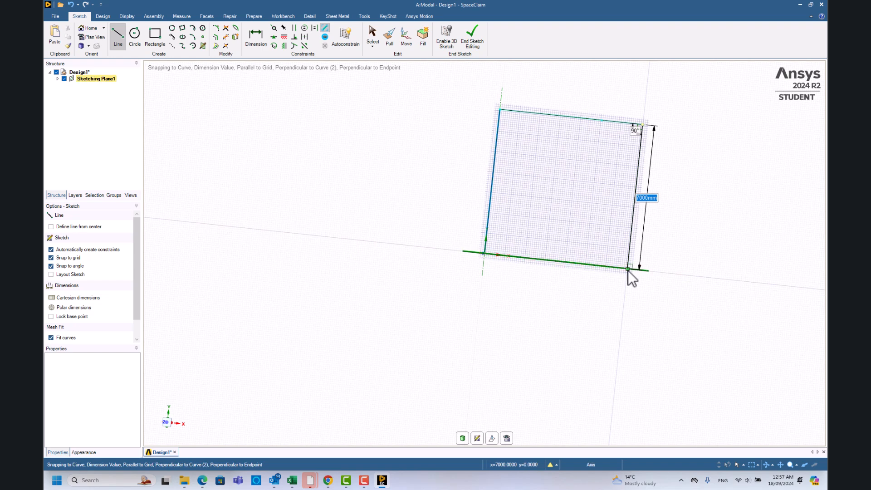
# Sketch the second column vertically down from the beam's free end to the X axis and end the line chain.
pyautogui.click(628, 270)
pyautogui.press('Escape')
pyautogui.moveTo(472, 156); pyautogui.dragTo(495, 170, button='middle')
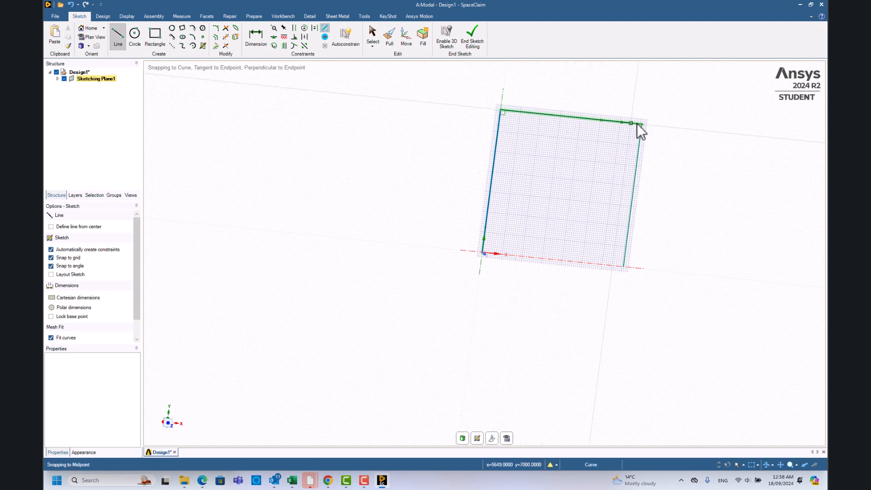
# Add two I-section beam profiles from the new profile library to the design.
pyautogui.click(254, 16)
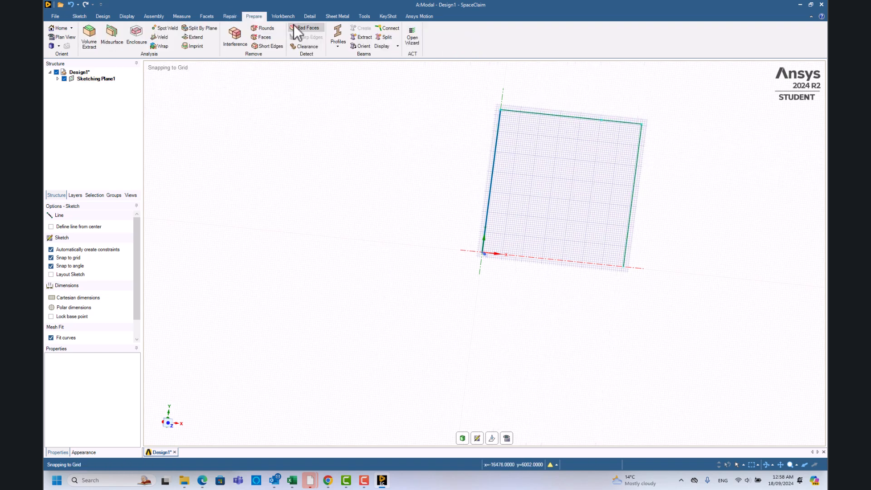
pyautogui.click(340, 44)
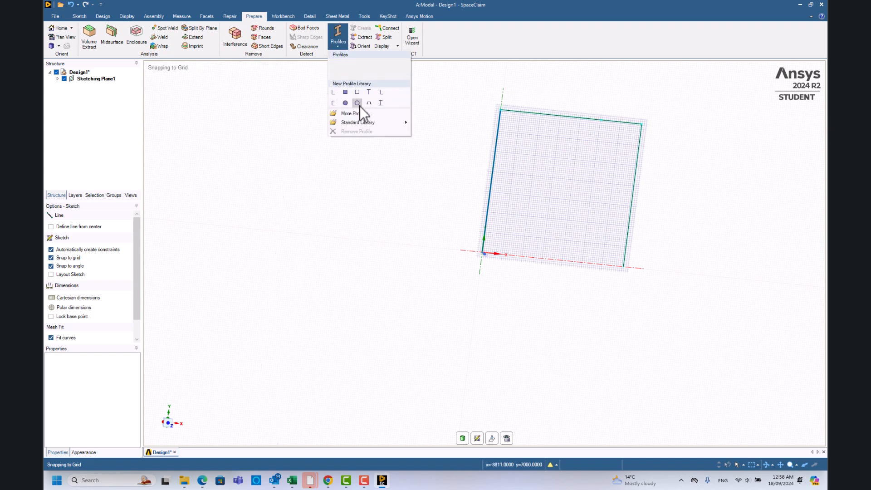
pyautogui.click(380, 103)
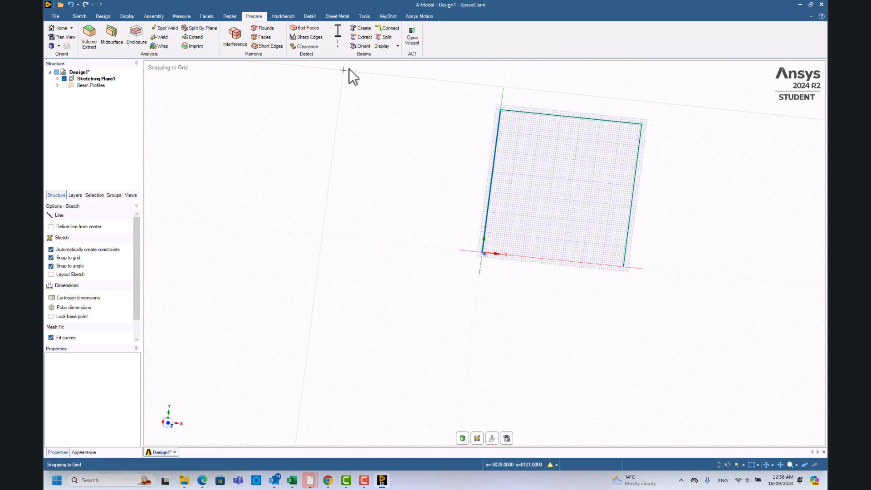
pyautogui.click(59, 85)
pyautogui.click(338, 45)
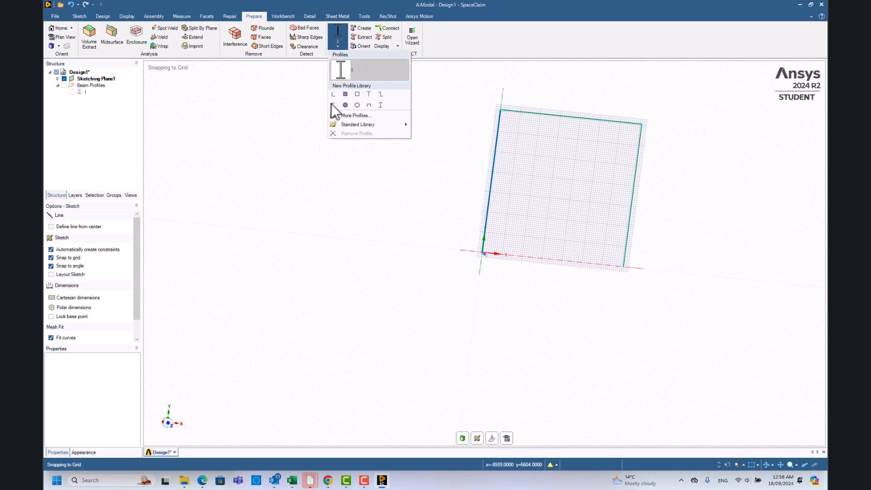
pyautogui.click(381, 105)
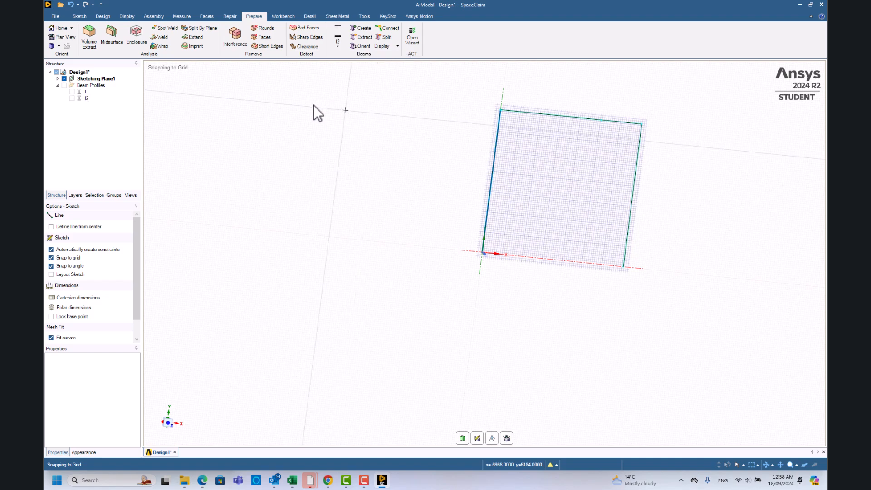
# Open the first I beam profile for editing and set its upper flange width W2 to 150 mm.
pyautogui.rightClick(83, 92)
pyautogui.click(129, 97)
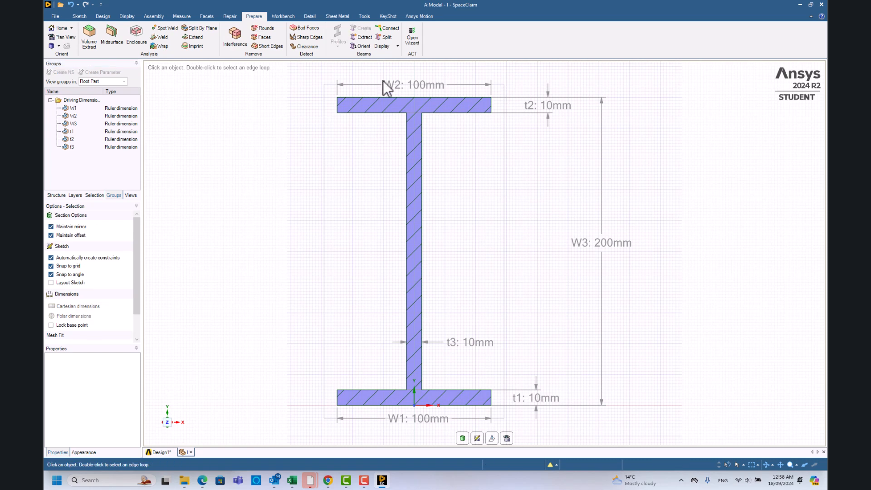
pyautogui.click(435, 85)
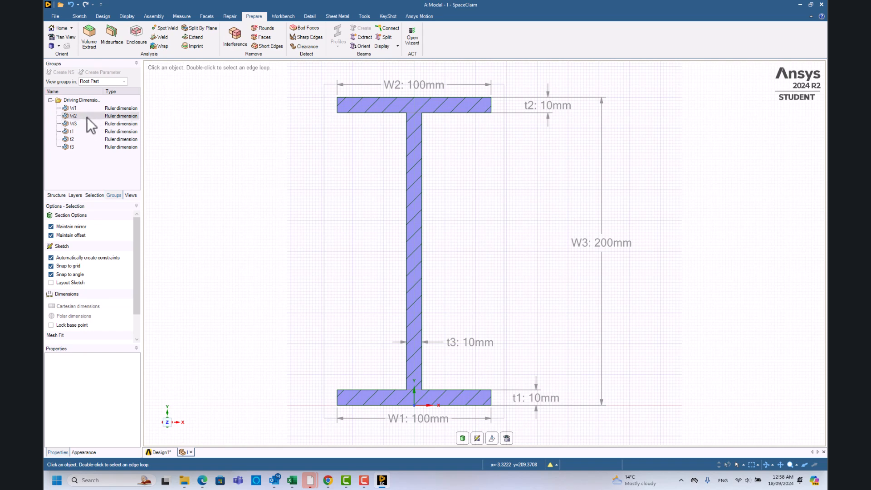
pyautogui.click(117, 115)
pyautogui.click(114, 127)
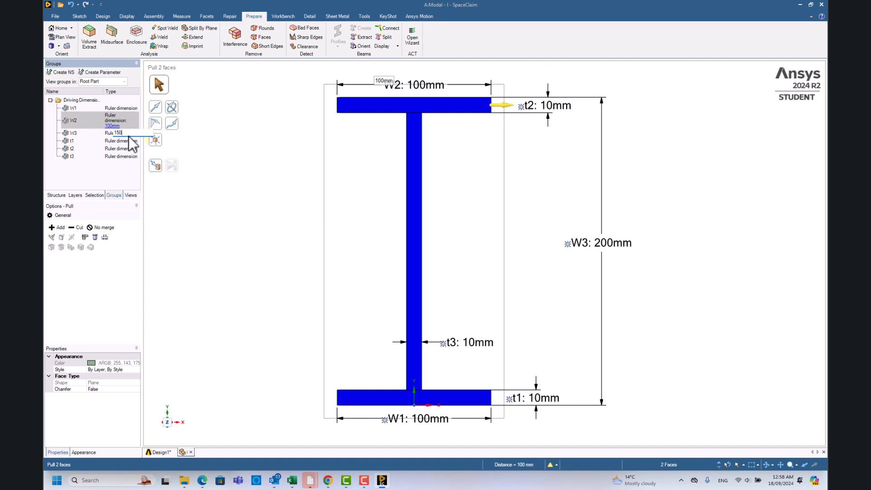
pyautogui.write('150')
pyautogui.press('Return')
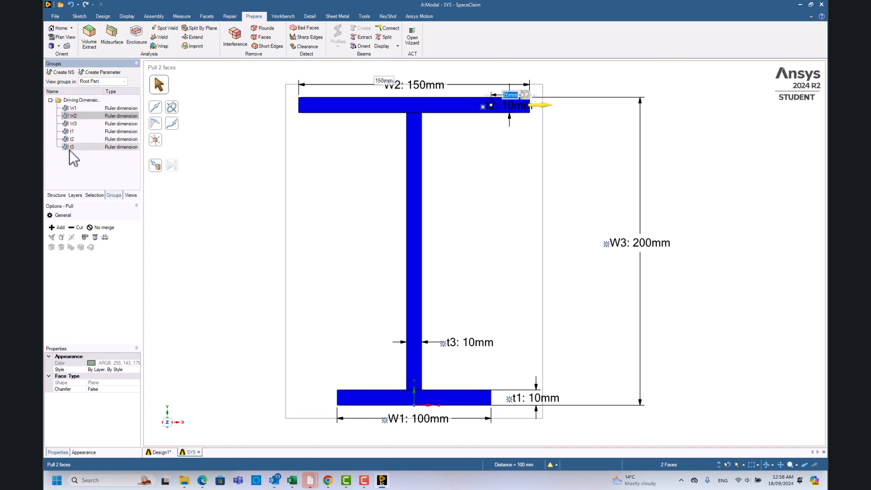
# Set the profile's lower flange width W1 to 150 mm.
pyautogui.click(89, 124)
pyautogui.click(116, 113)
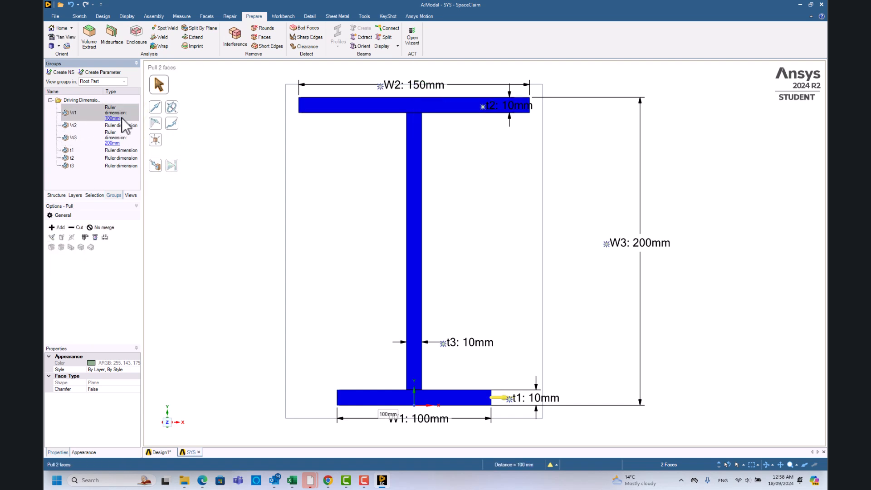
pyautogui.click(113, 118)
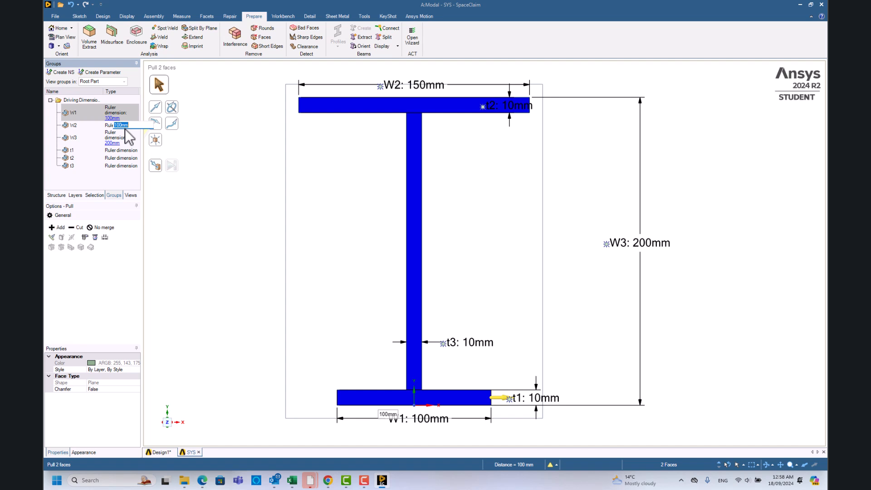
pyautogui.write('150')
pyautogui.press('Return')
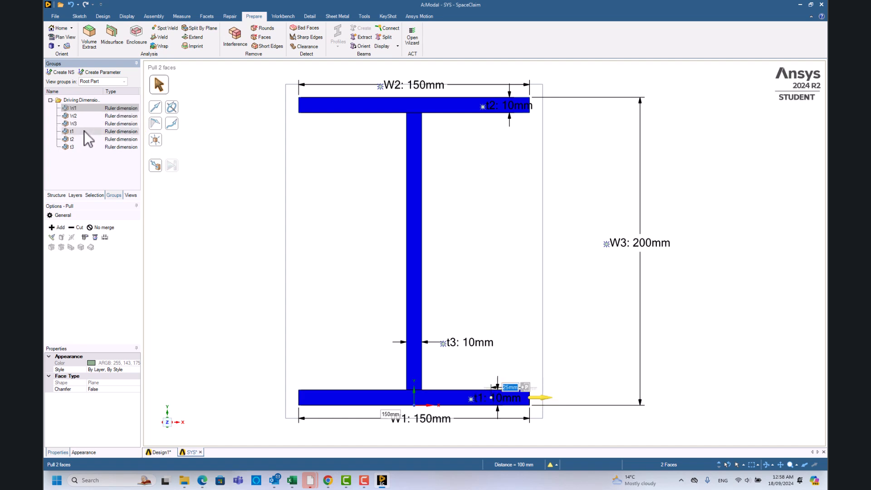
# Set the profile's overall height W3 to 100 mm and close the profile to return to the frame design.
pyautogui.click(84, 122)
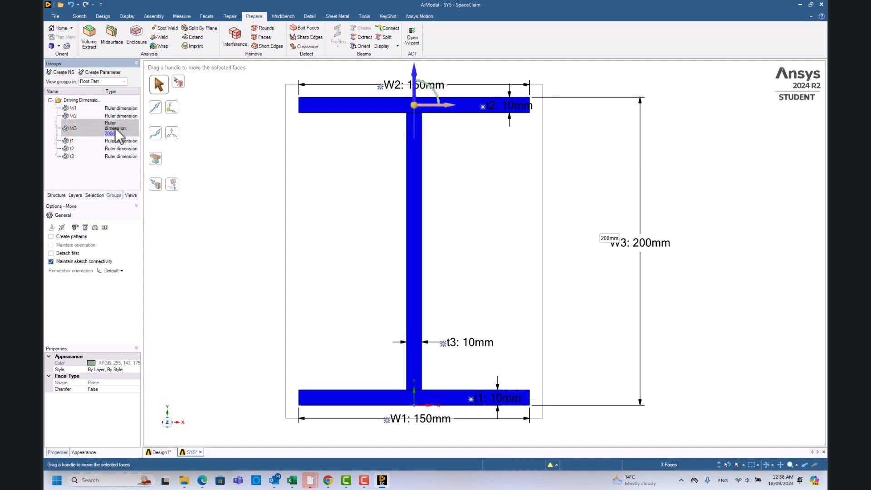
pyautogui.click(112, 133)
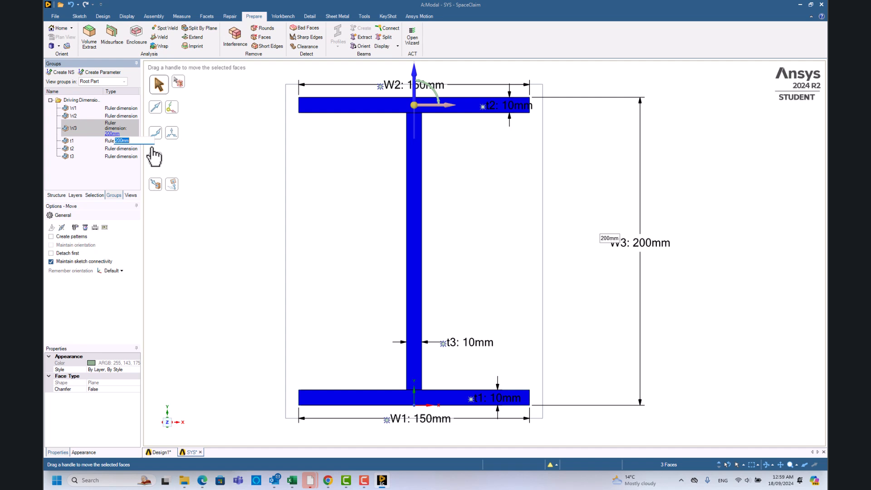
pyautogui.press('Return')
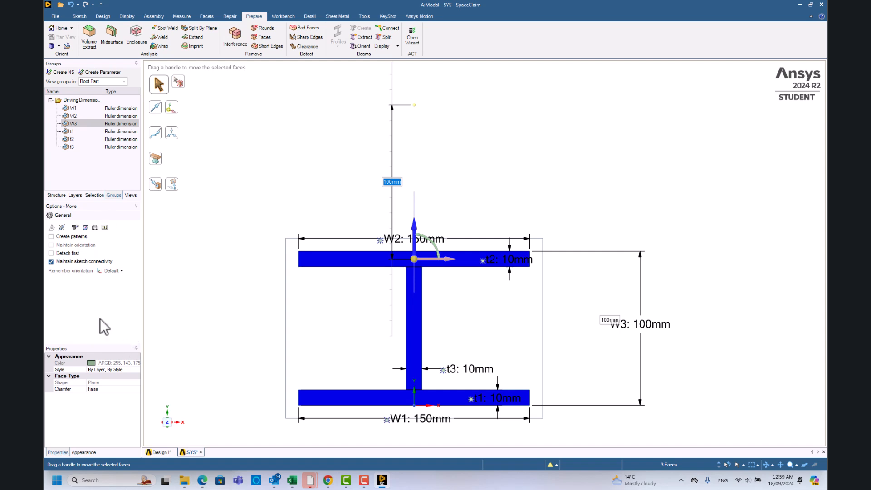
pyautogui.click(200, 452)
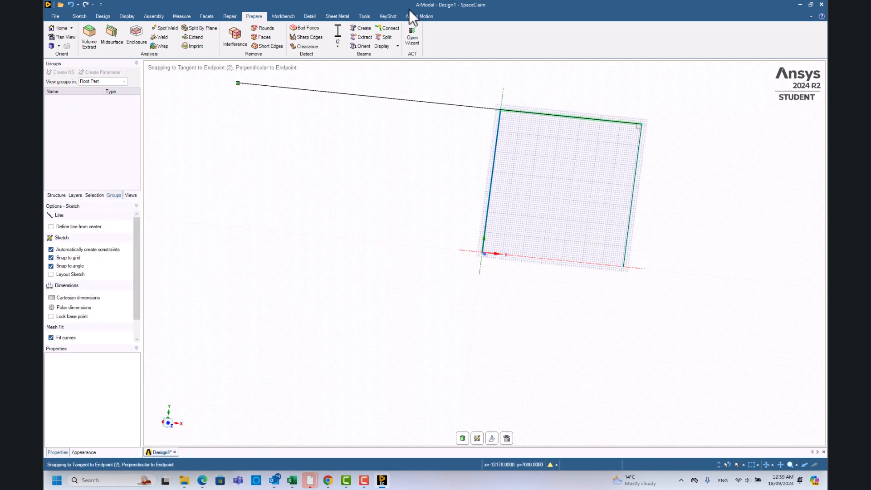
pyautogui.click(339, 47)
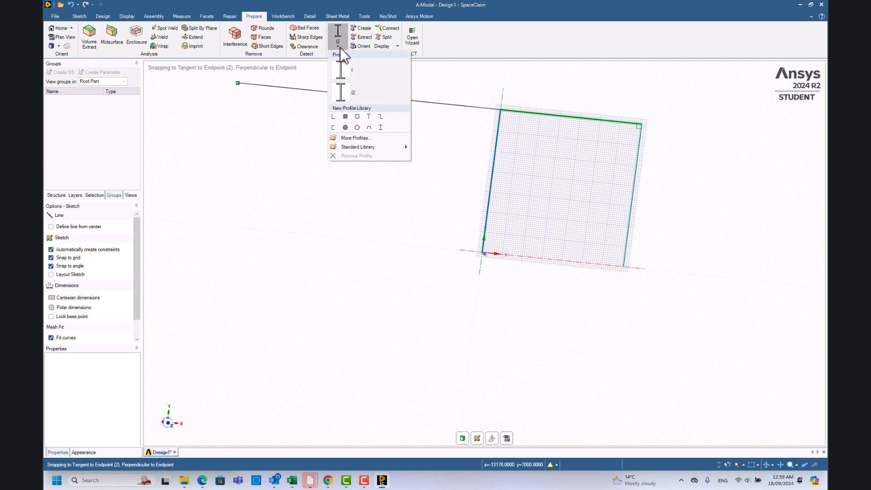
pyautogui.click(340, 74)
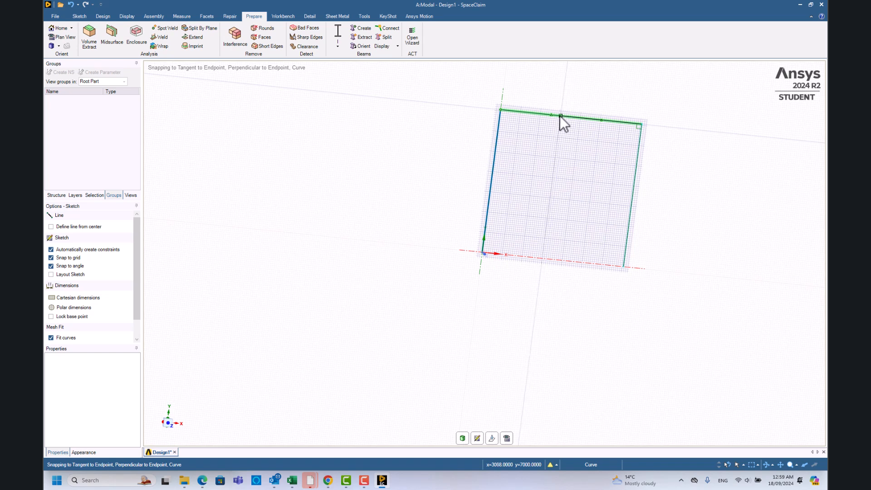
pyautogui.click(620, 123)
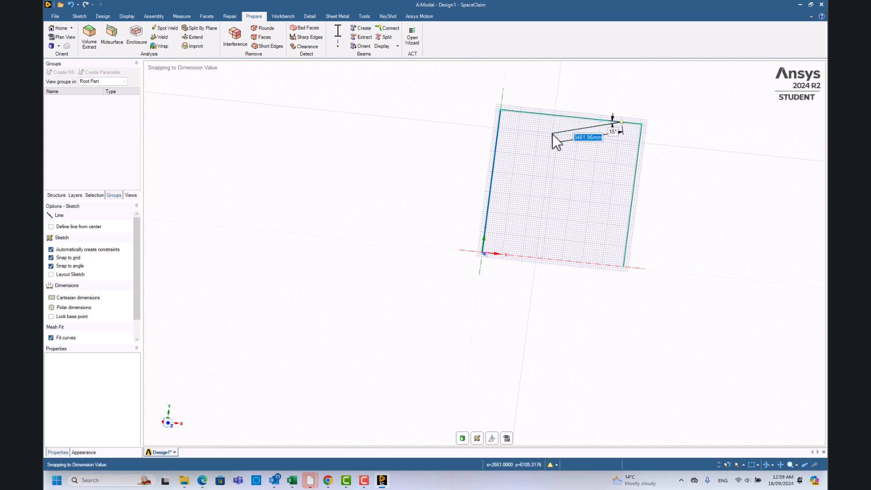
pyautogui.press('Escape')
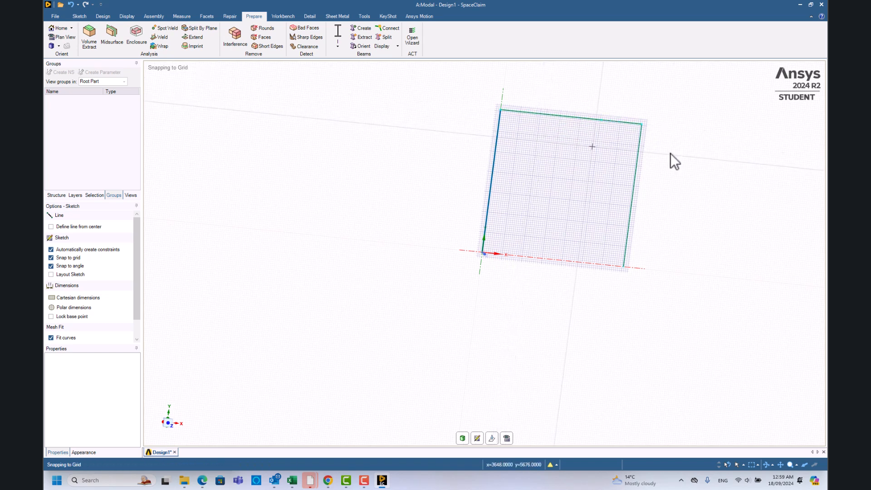
# Create beams with the edited I profile along both horizontal segments of the frame.
pyautogui.click(338, 46)
pyautogui.click(340, 70)
pyautogui.click(355, 29)
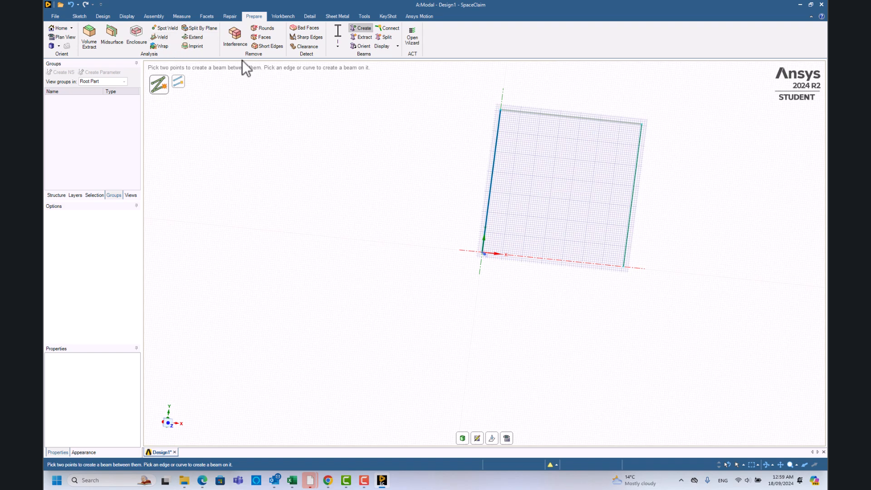
# Create beams with the I2 profile along both vertical columns of the frame.
pyautogui.click(336, 48)
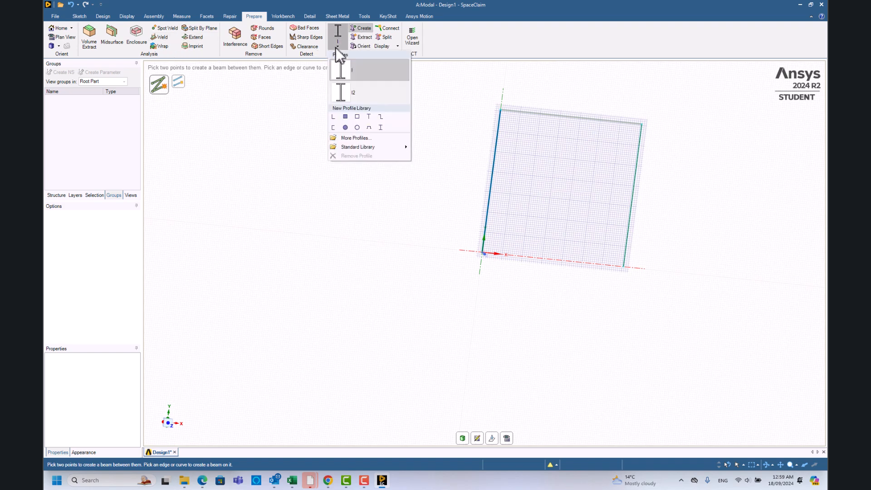
pyautogui.click(343, 91)
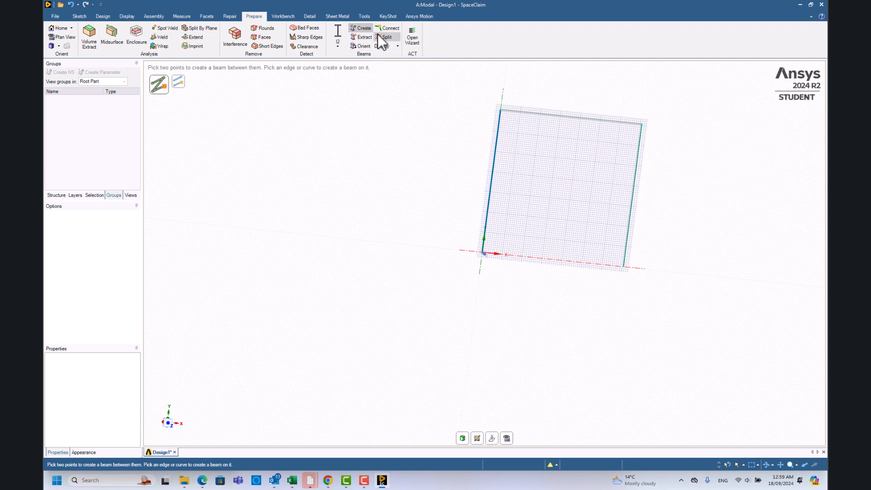
pyautogui.click(634, 195)
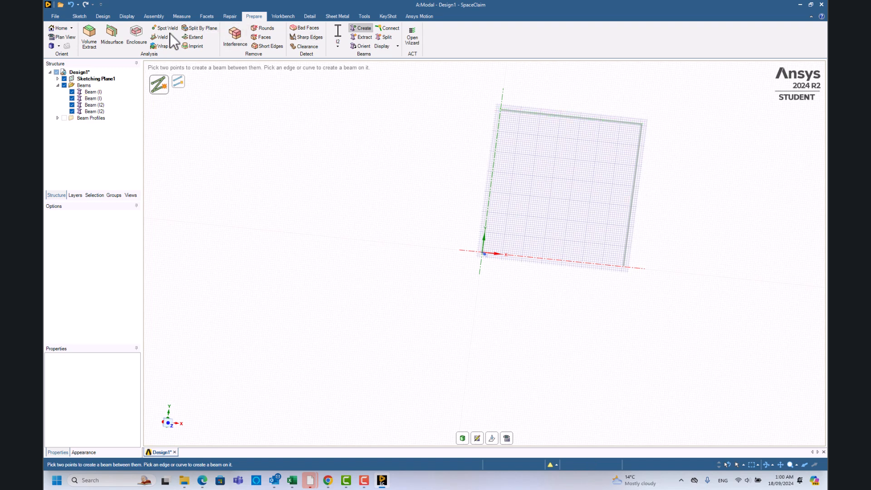
# Leave the sketch, display the frame members as solid beams and examine how the sections meet at the upper corner.
pyautogui.click(86, 19)
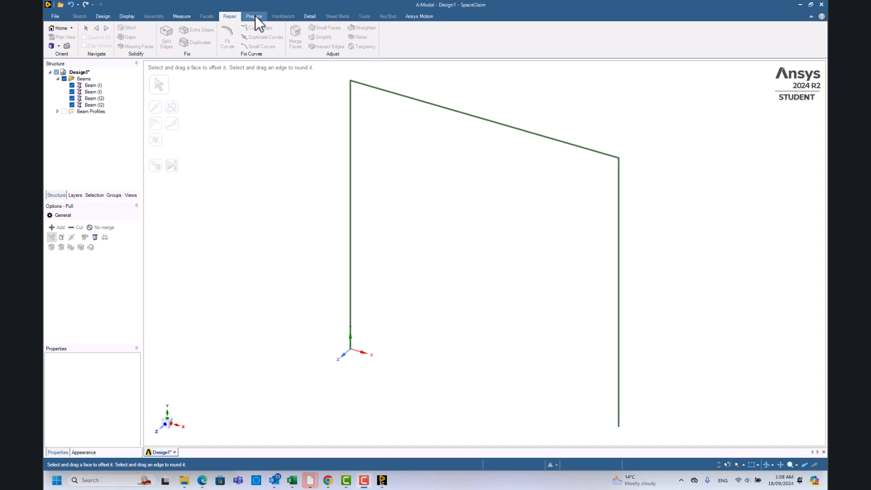
pyautogui.click(254, 17)
pyautogui.click(393, 46)
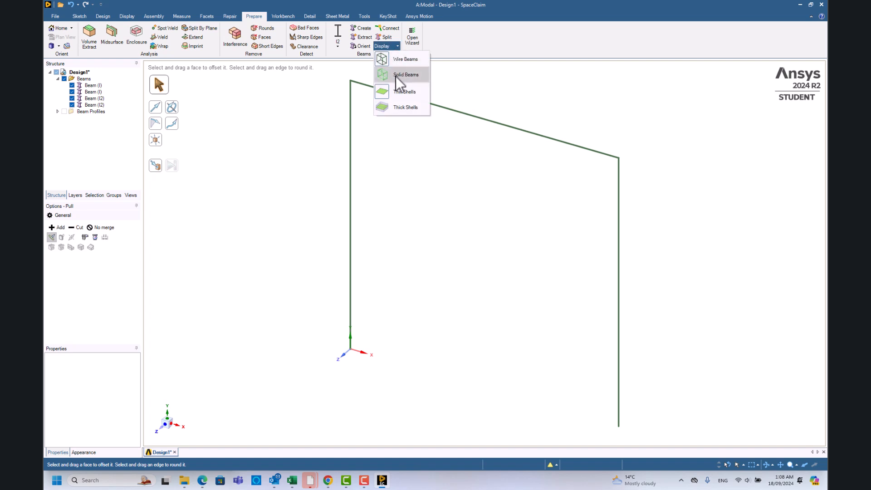
pyautogui.click(412, 78)
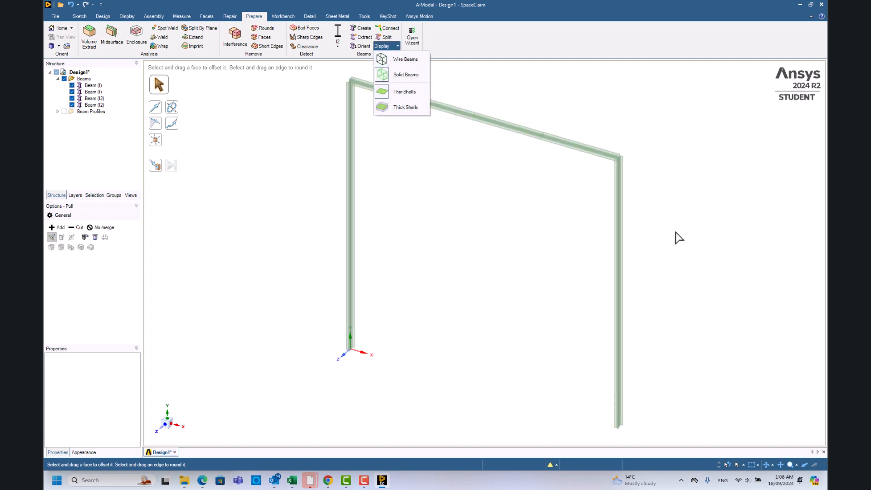
pyautogui.moveTo(665, 200); pyautogui.dragTo(389, 119, button='middle')
pyautogui.scroll(5, 389, 119)
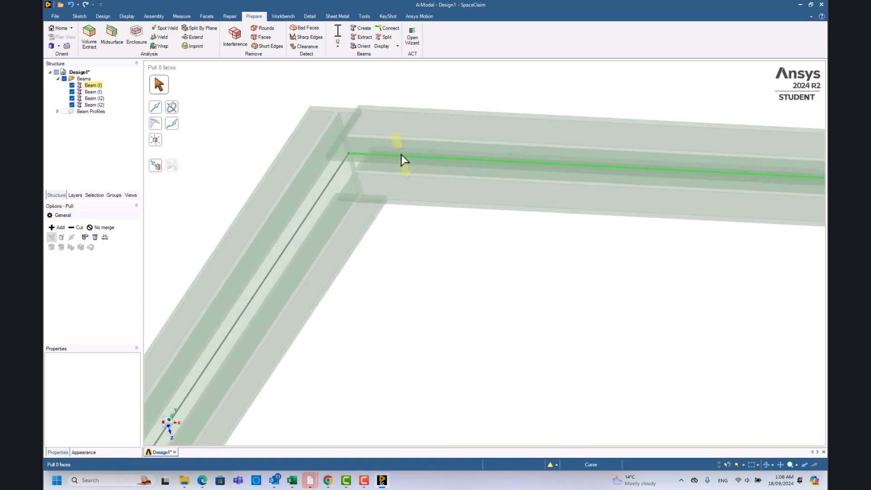
# Examine the orientation of the I sections at the frame's upper corner from several angles.
pyautogui.moveTo(485, 213); pyautogui.dragTo(508, 193, button='middle')
pyautogui.moveTo(460, 221); pyautogui.dragTo(444, 244, button='middle')
pyautogui.moveTo(521, 160); pyautogui.dragTo(566, 210, button='middle')
pyautogui.moveTo(433, 213); pyautogui.dragTo(389, 151, button='middle')
pyautogui.moveTo(389, 286); pyautogui.dragTo(385, 281, button='middle')
pyautogui.scroll(4, 385, 281)
pyautogui.scroll(-6, 383, 276)
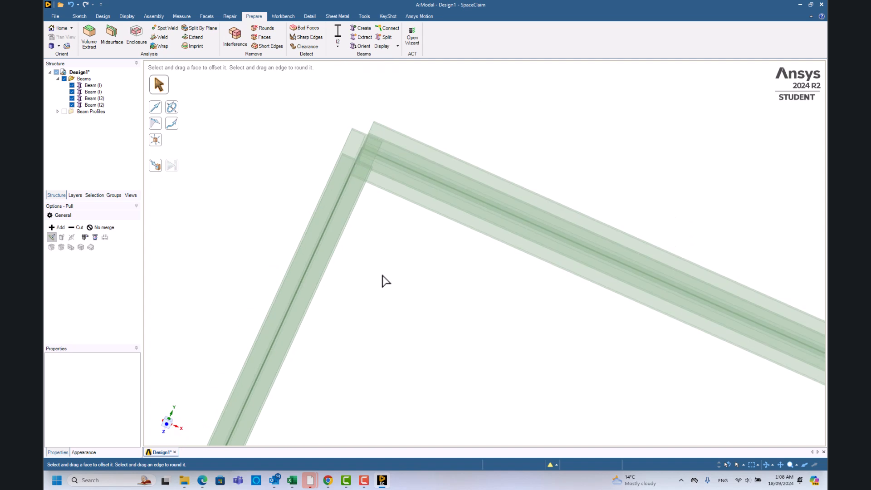
pyautogui.scroll(-3, 385, 281)
pyautogui.moveTo(457, 325)
pyautogui.mouseDown(button='middle')
pyautogui.moveTo(443, 350)
pyautogui.moveTo(496, 331)
pyautogui.moveTo(467, 358)
pyautogui.moveTo(433, 333)
pyautogui.moveTo(484, 315)
pyautogui.moveTo(453, 349)
pyautogui.moveTo(461, 356)
pyautogui.mouseUp(button='middle')
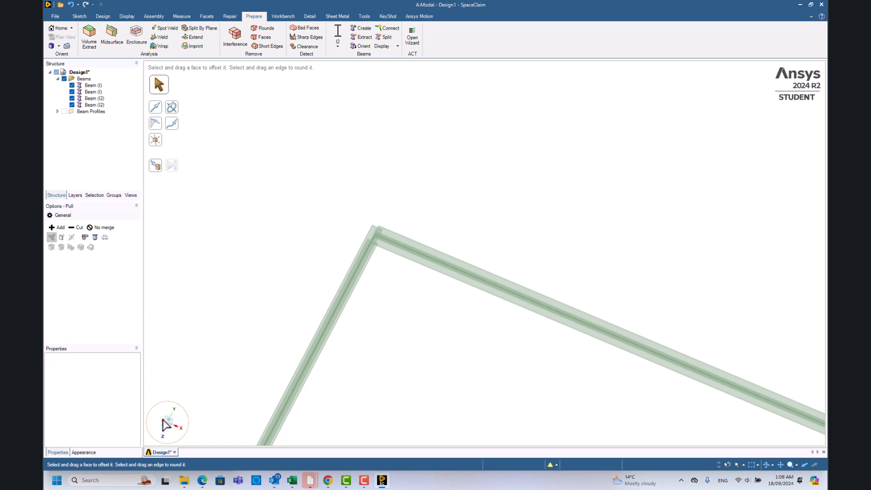
# Set the orientation of both horizontal I-profile beams to 90°.
pyautogui.click(79, 16)
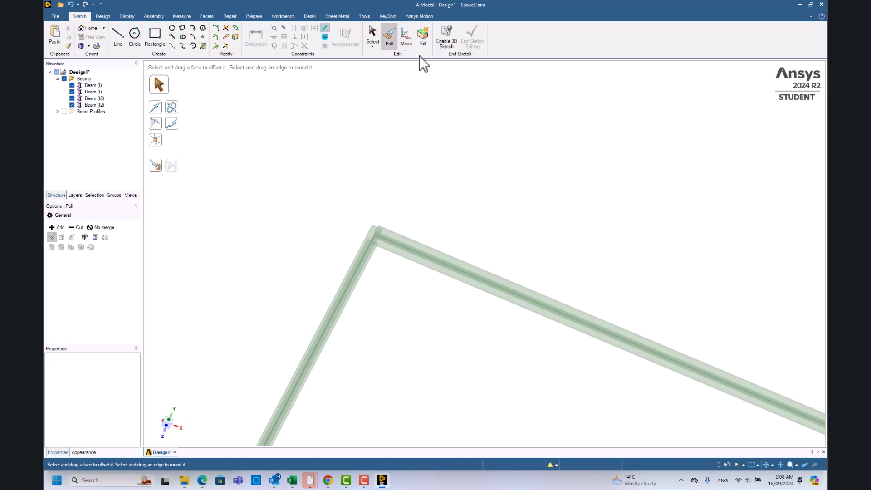
pyautogui.click(372, 36)
pyautogui.click(94, 89)
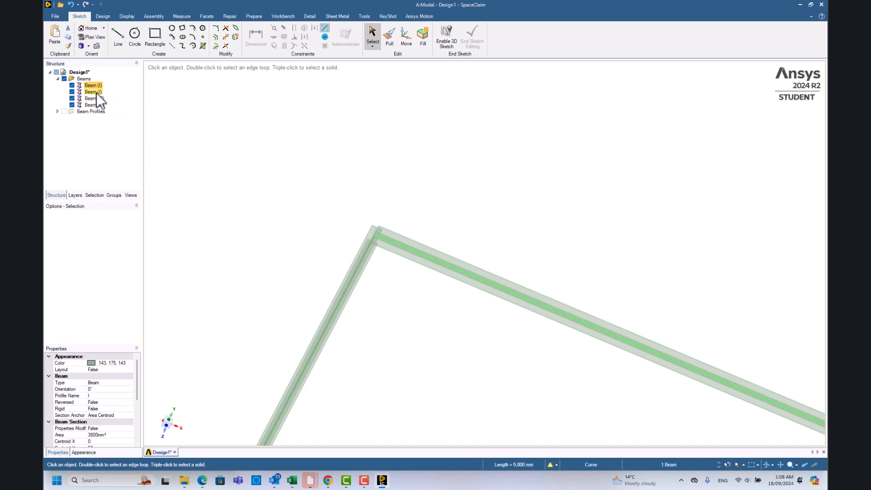
pyautogui.keyDown('ctrl'); pyautogui.click(96, 92); pyautogui.keyUp('ctrl')
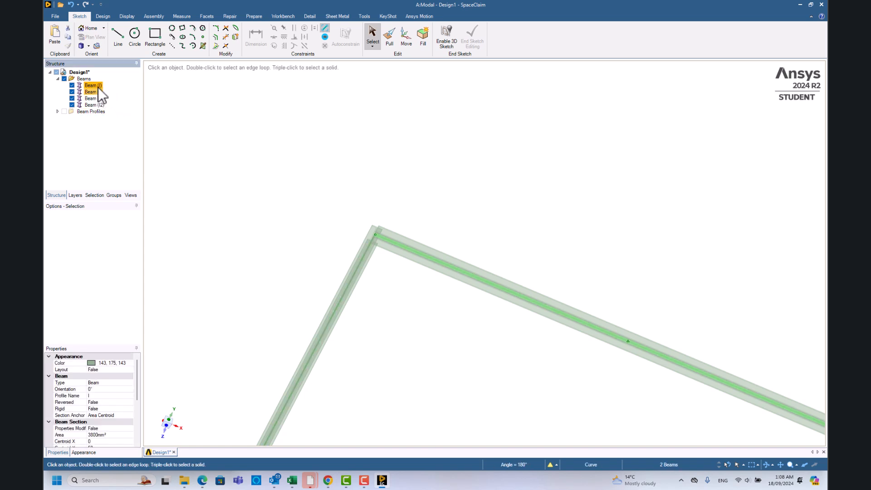
pyautogui.rightClick(97, 87)
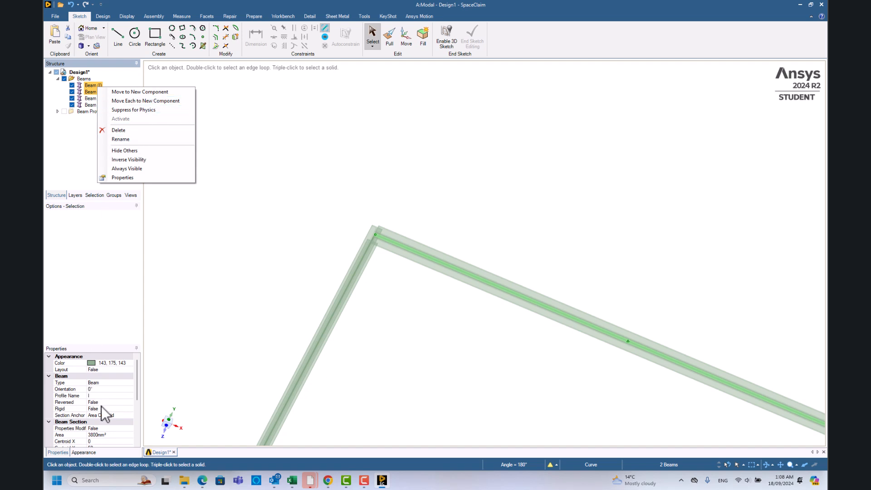
pyautogui.click(110, 389)
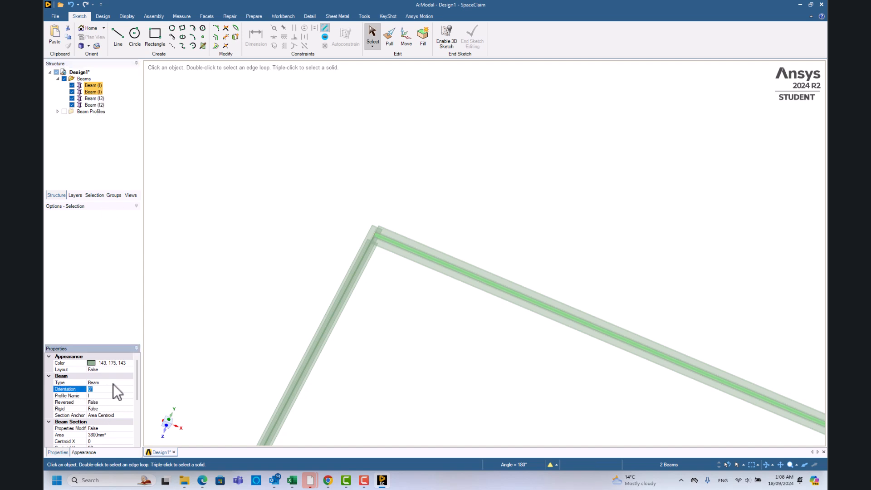
pyautogui.press('Return')
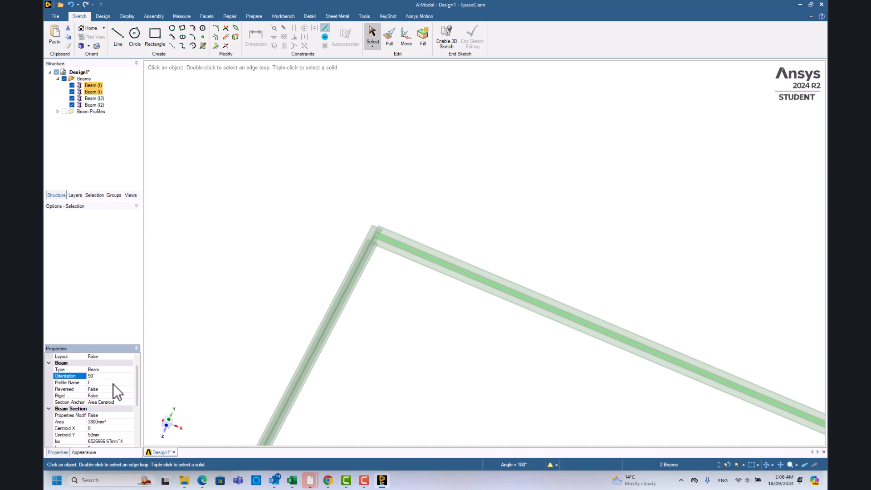
# Set the orientation of both I2-profile column beams to 90°.
pyautogui.moveTo(421, 335); pyautogui.dragTo(494, 364, button='middle')
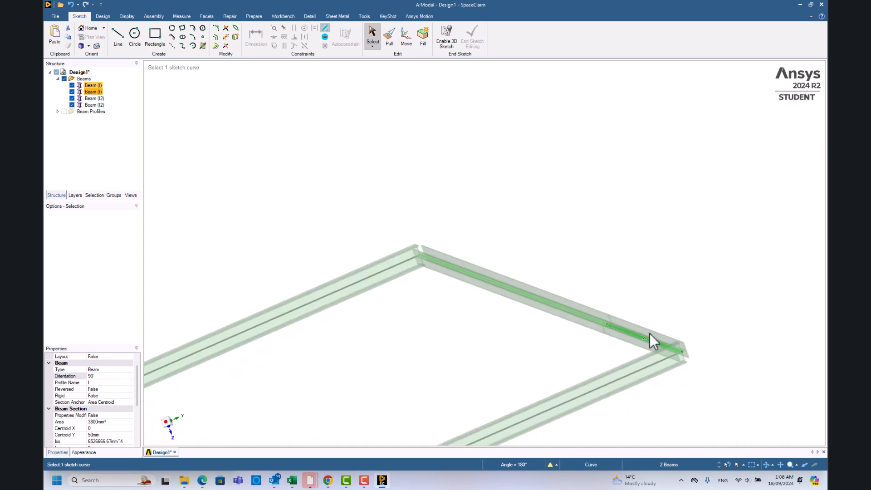
pyautogui.click(98, 105)
pyautogui.keyDown('ctrl'); pyautogui.click(98, 106); pyautogui.keyUp('ctrl')
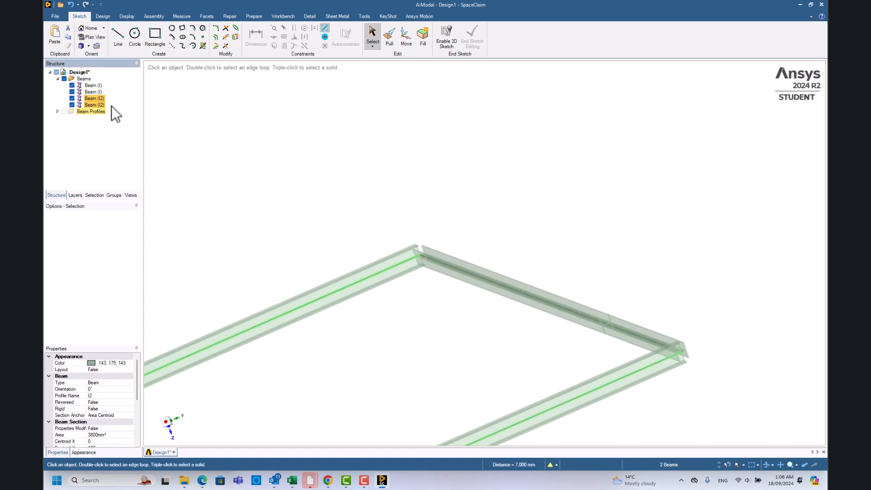
pyautogui.click(106, 391)
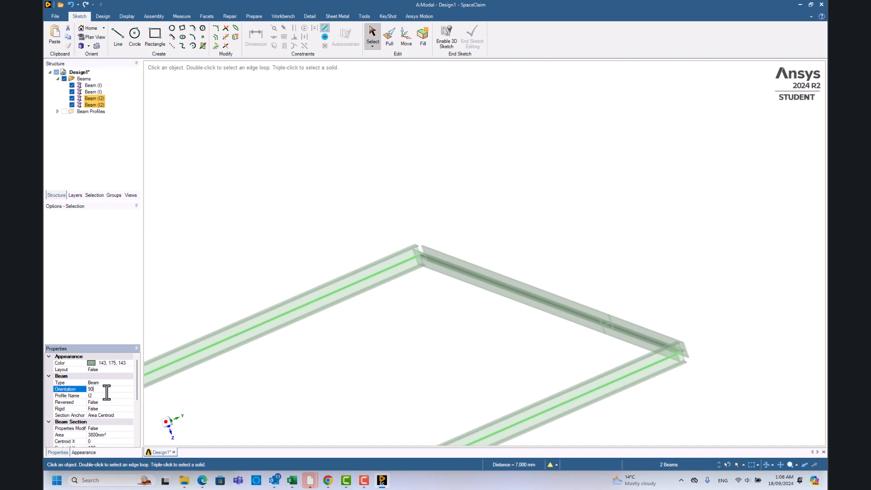
pyautogui.press('Return')
# Inspect the reoriented sections at the upper corner and check the beam properties of each column.
pyautogui.moveTo(531, 350); pyautogui.dragTo(472, 290, button='middle')
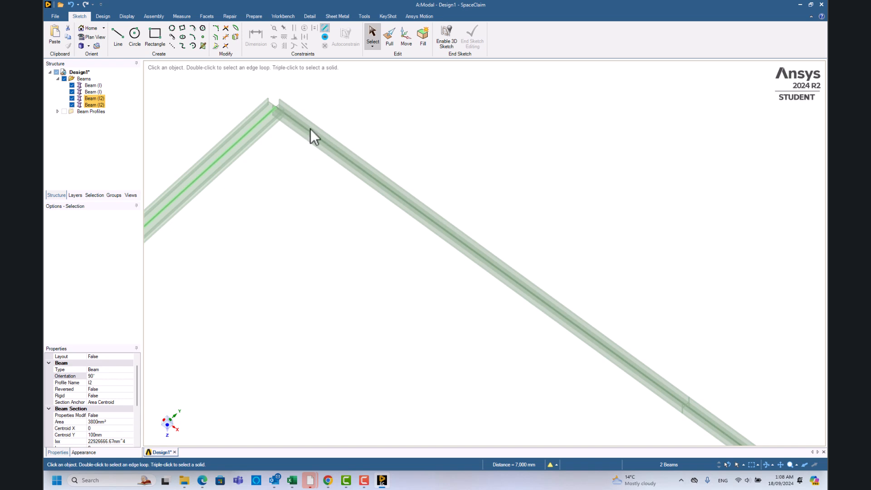
pyautogui.moveTo(260, 102)
pyautogui.mouseDown(button='middle')
pyautogui.moveTo(253, 156)
pyautogui.moveTo(278, 111)
pyautogui.moveTo(343, 150)
pyautogui.moveTo(364, 151)
pyautogui.moveTo(283, 124)
pyautogui.mouseUp(button='middle')
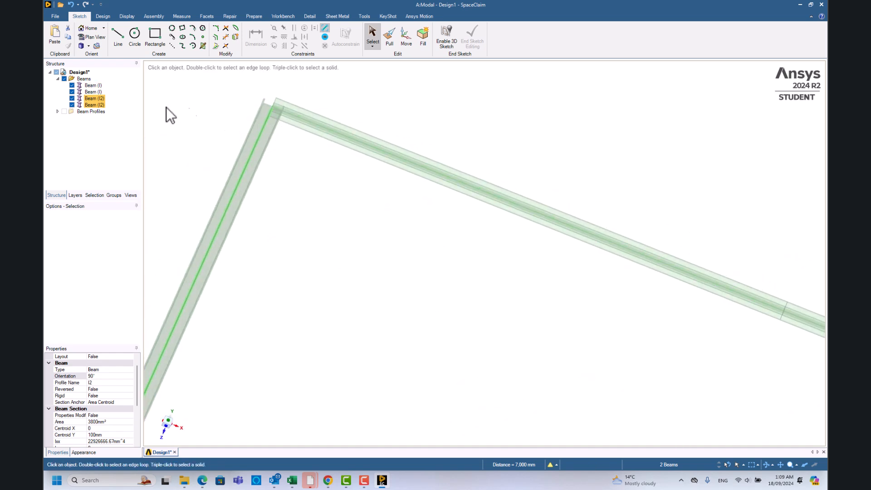
pyautogui.click(93, 99)
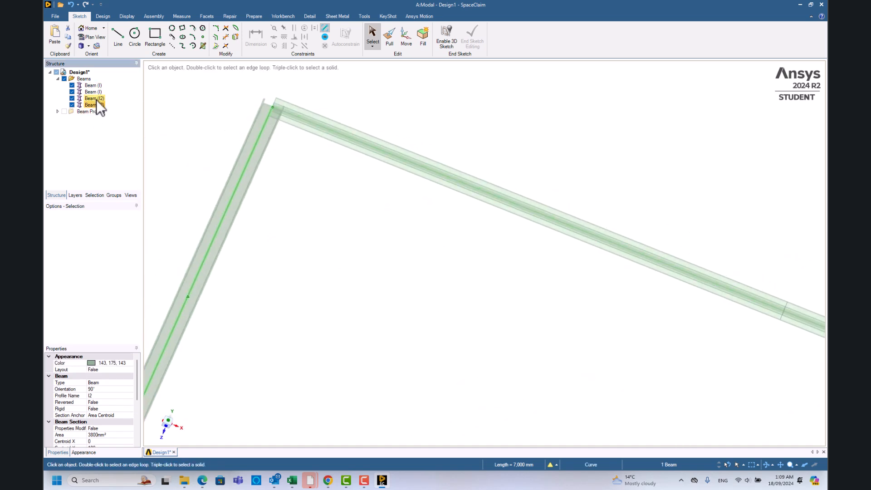
pyautogui.click(95, 104)
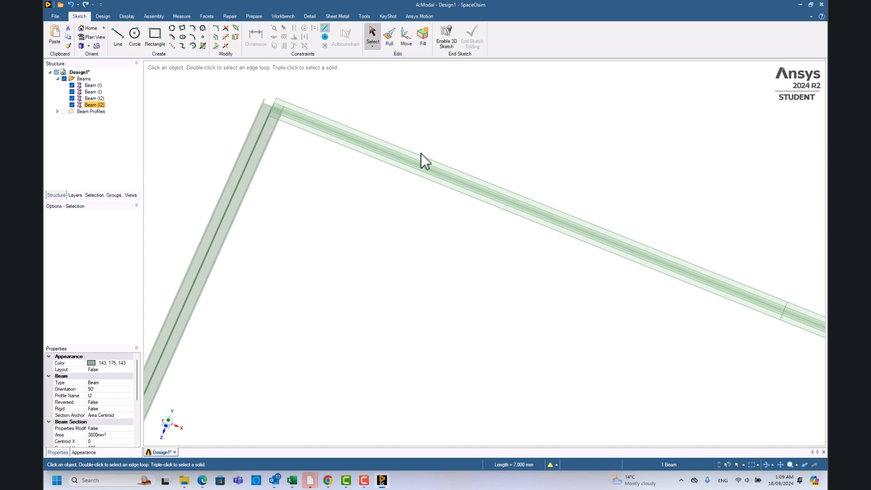
pyautogui.scroll(2, 421, 153)
pyautogui.scroll(-5, 413, 196)
pyautogui.moveTo(544, 344); pyautogui.dragTo(617, 331, button='middle')
# Move all four frame beams together into a single new component with the default name.
pyautogui.click(93, 85)
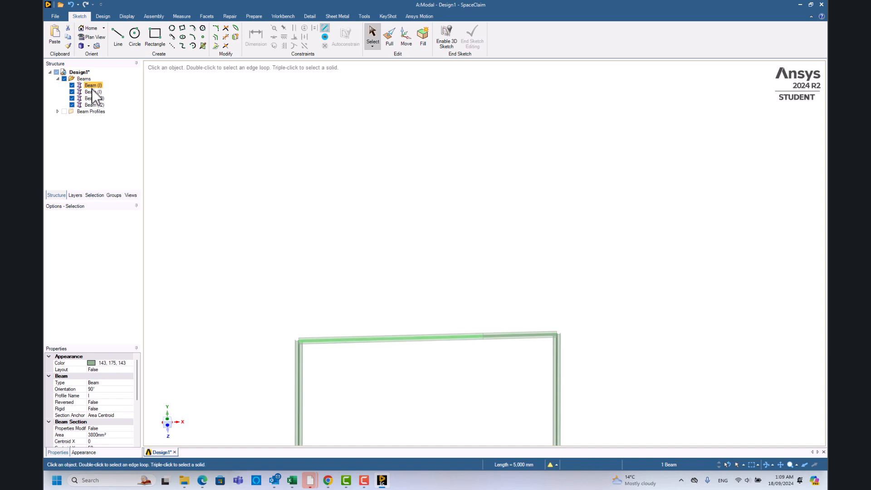
pyautogui.keyDown('shift'); pyautogui.click(99, 104); pyautogui.keyUp('shift')
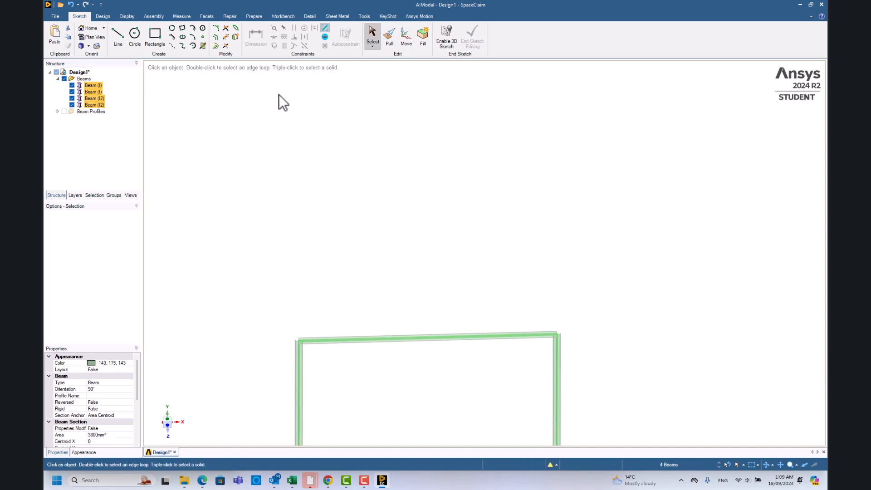
pyautogui.rightClick(98, 97)
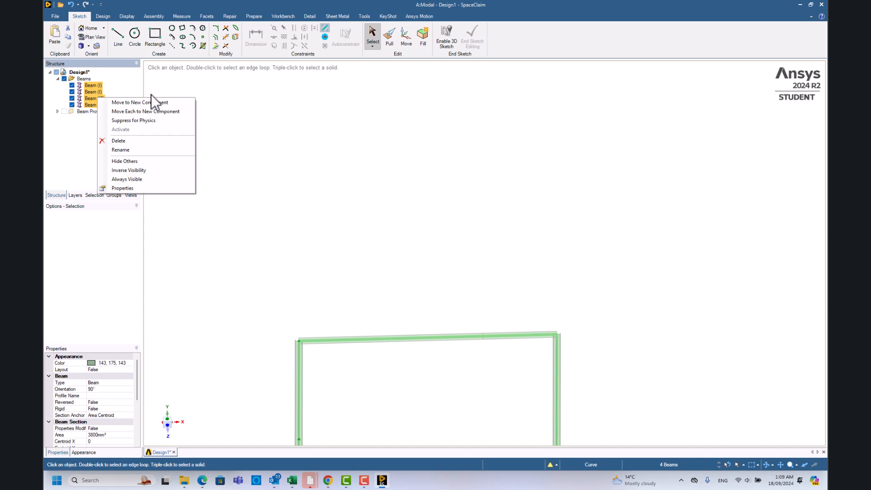
pyautogui.click(156, 106)
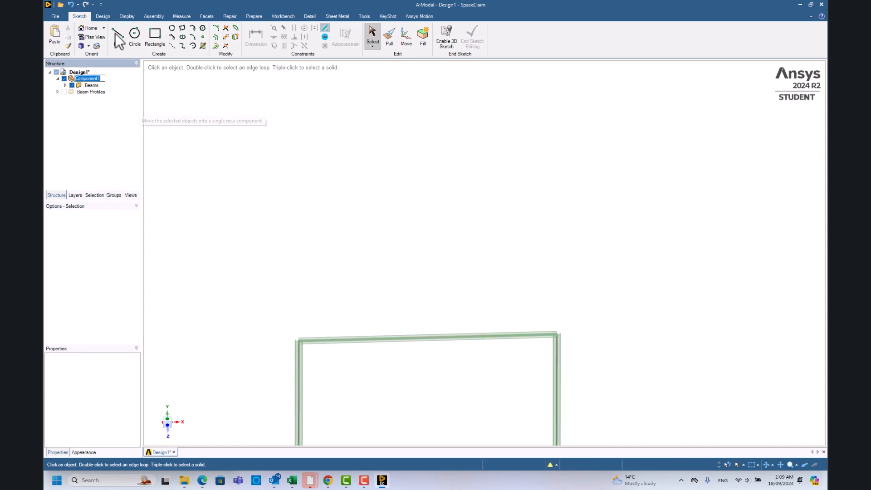
pyautogui.press('Return')
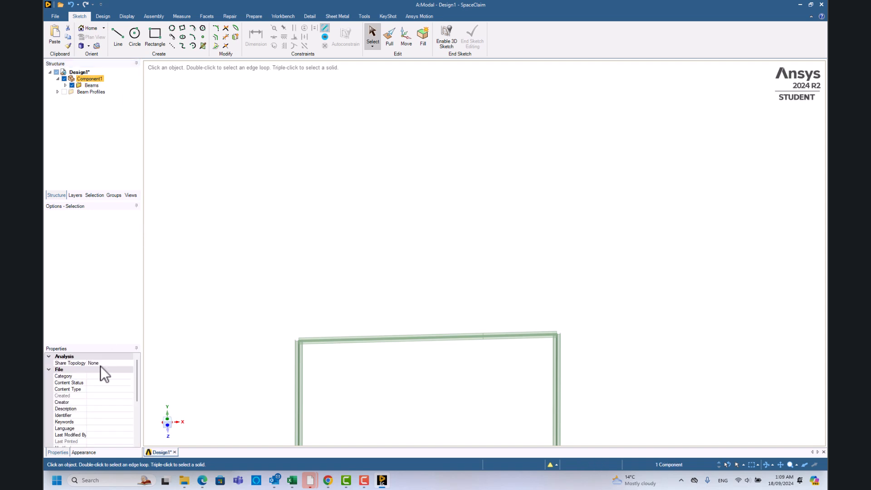
# Set the new component's Share Topology to Share.
pyautogui.click(75, 365)
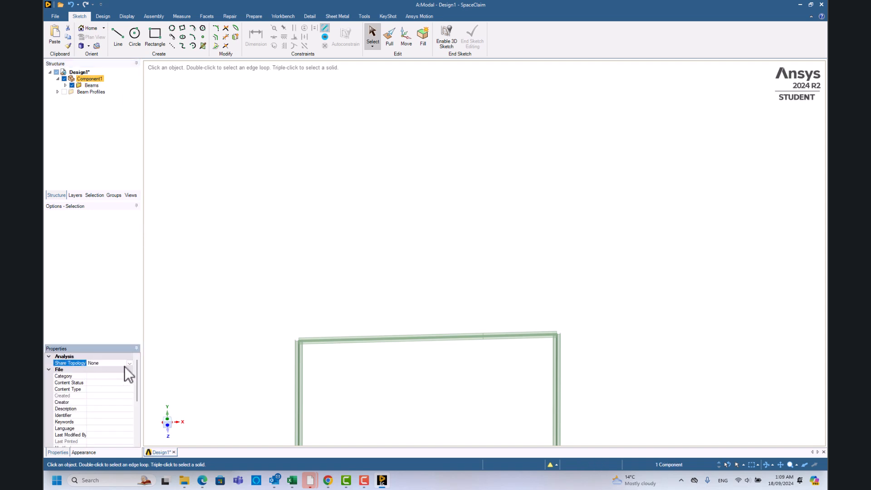
pyautogui.click(129, 363)
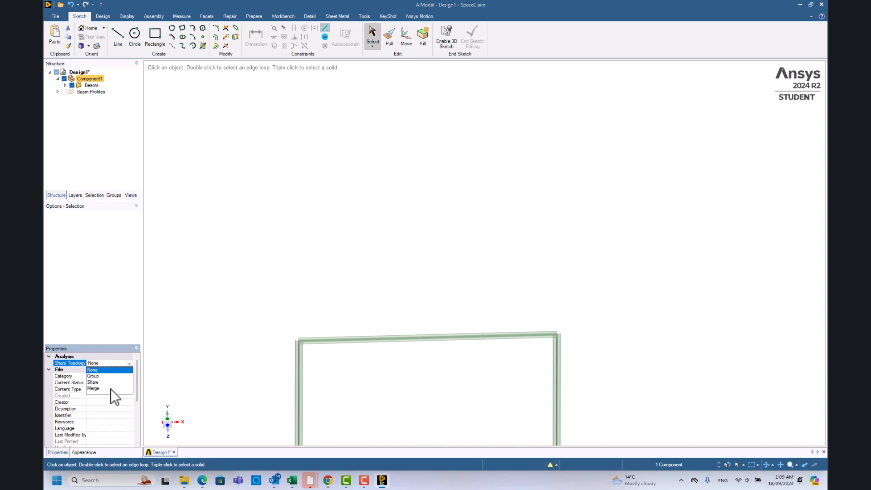
pyautogui.click(93, 382)
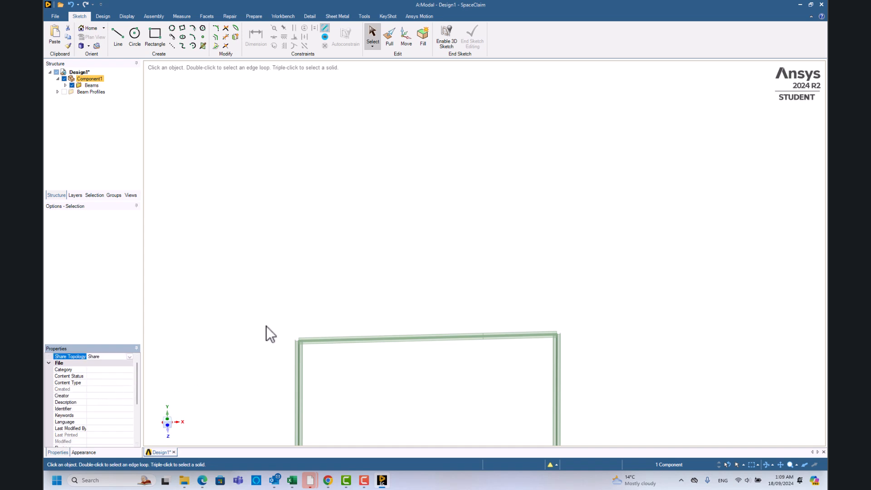
# Clear the selection and look over the complete portal frame geometry.
pyautogui.click(347, 274)
pyautogui.scroll(3, 306, 358)
pyautogui.scroll(-5, 311, 386)
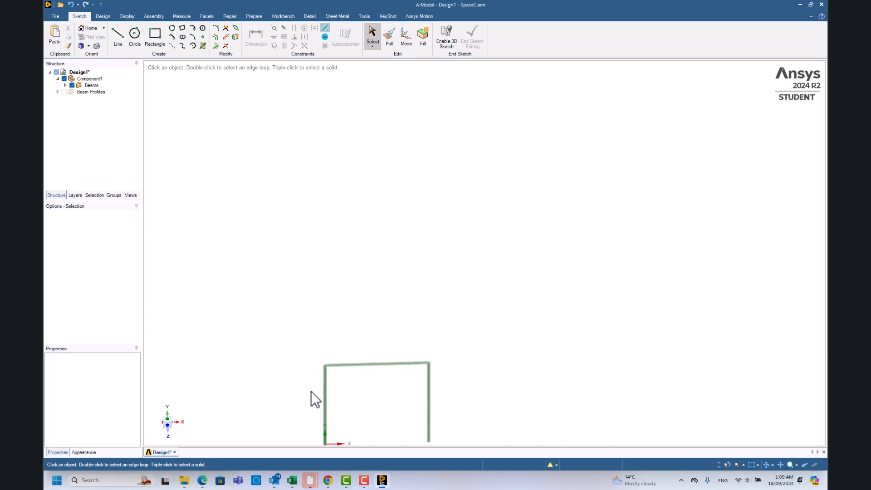
pyautogui.scroll(4, 355, 429)
pyautogui.scroll(-4, 369, 444)
pyautogui.scroll(3, 377, 440)
pyautogui.scroll(4, 377, 440)
pyautogui.scroll(-2, 363, 441)
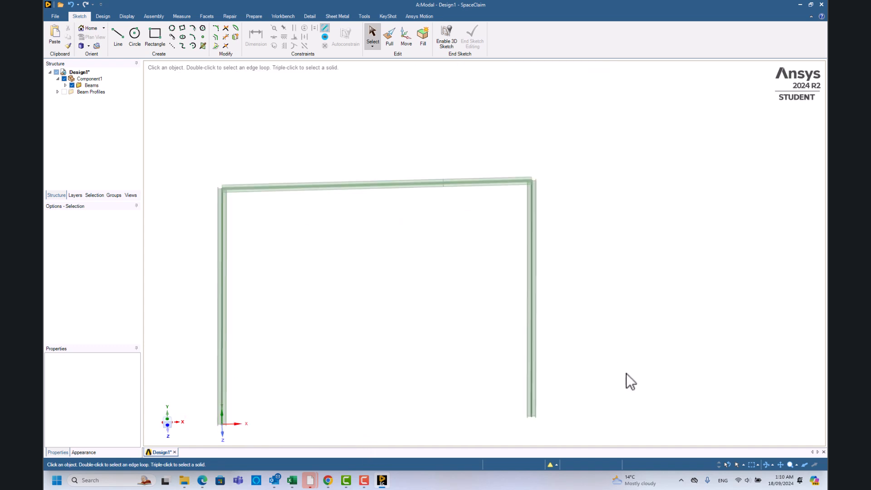
pyautogui.click(168, 425)
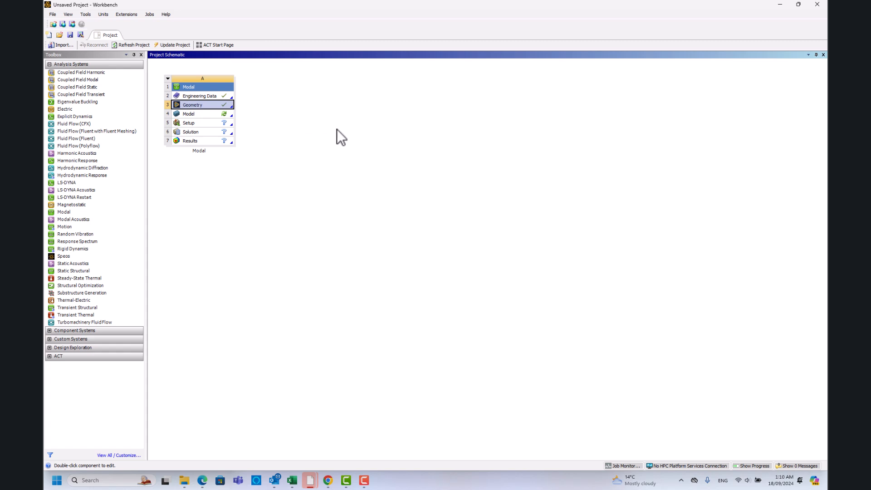
# From the Workbench project, open the Modal system's Model in Mechanical and expand and select its Geometry branch.
pyautogui.click(207, 114)
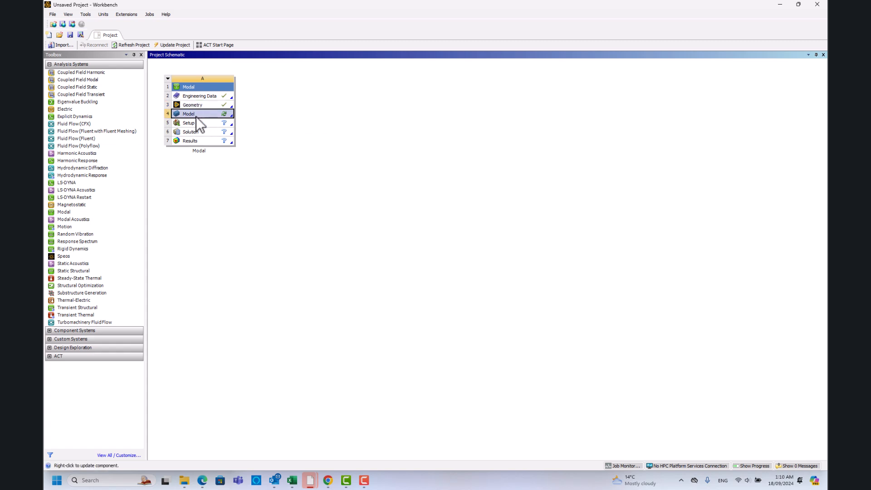
pyautogui.doubleClick(206, 115)
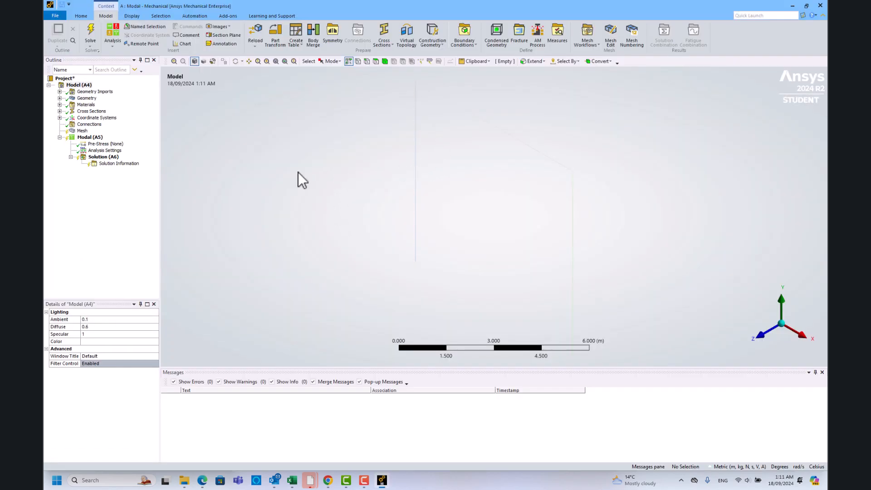
pyautogui.click(60, 98)
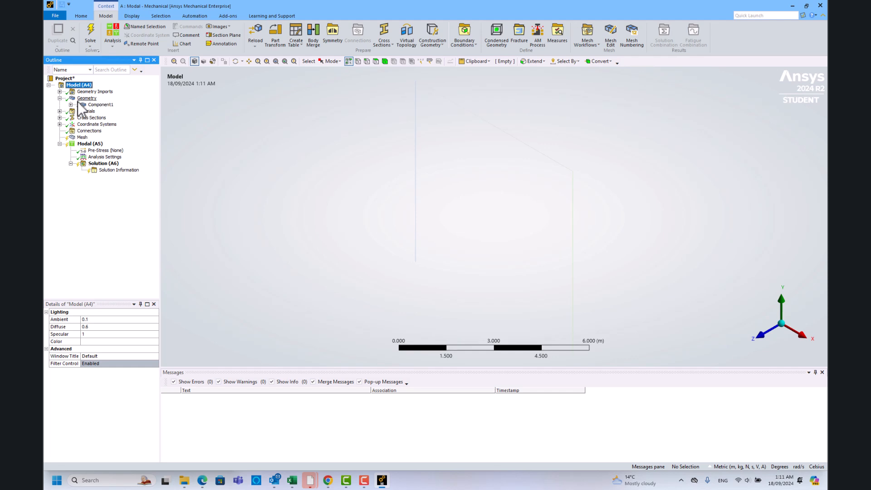
pyautogui.click(85, 98)
# Show the beam cross sections on the frame and inspect the members from different angles.
pyautogui.moveTo(448, 209); pyautogui.dragTo(574, 202, button='middle')
pyautogui.click(773, 315)
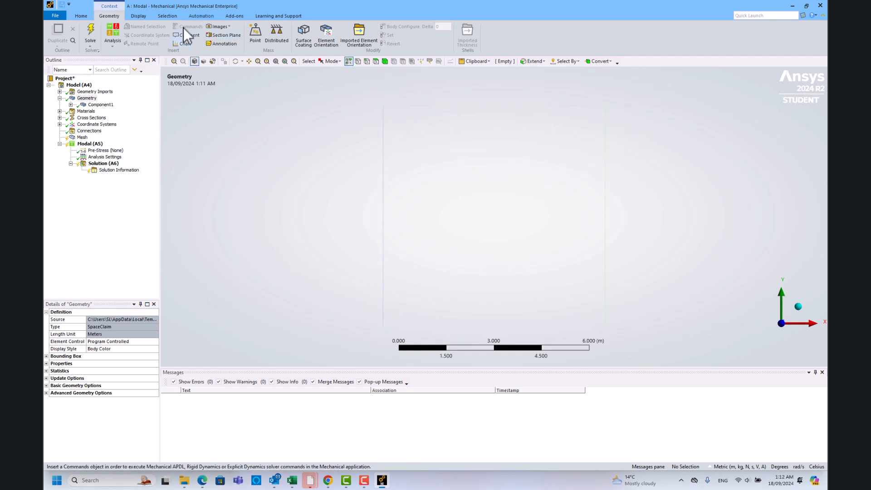
pyautogui.click(138, 16)
pyautogui.click(343, 31)
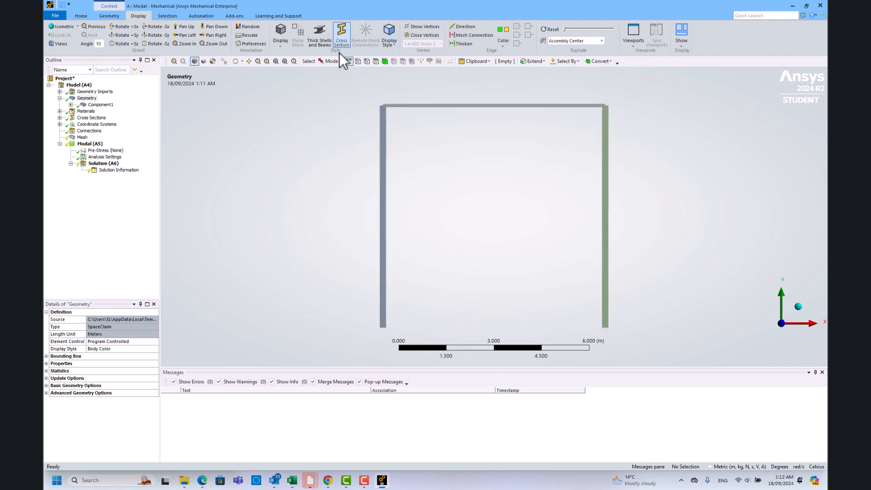
pyautogui.moveTo(482, 204); pyautogui.dragTo(462, 246, button='middle')
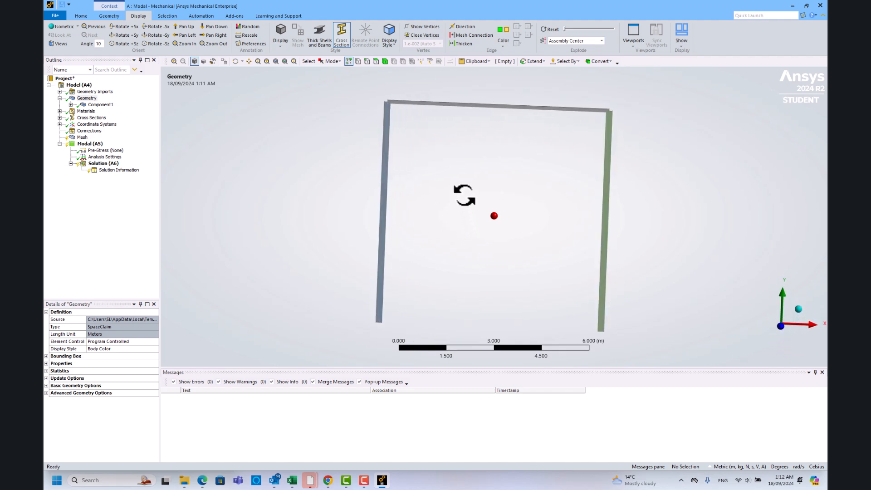
pyautogui.moveTo(596, 125); pyautogui.dragTo(506, 163, button='middle')
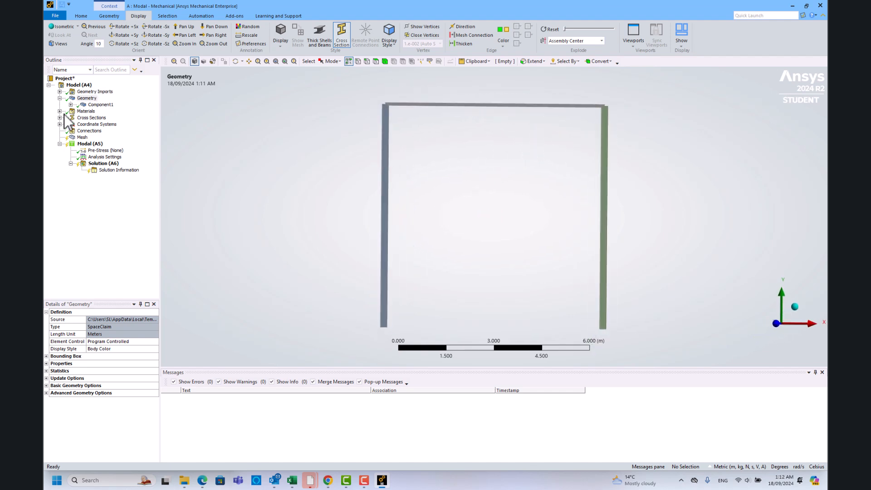
# Generate the beam mesh of the frame with the default mesh settings.
pyautogui.click(82, 137)
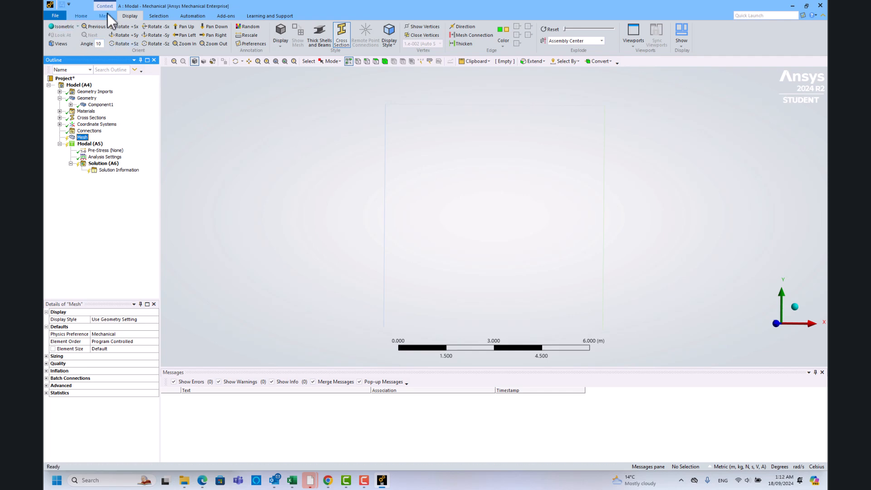
pyautogui.click(106, 15)
pyautogui.click(126, 28)
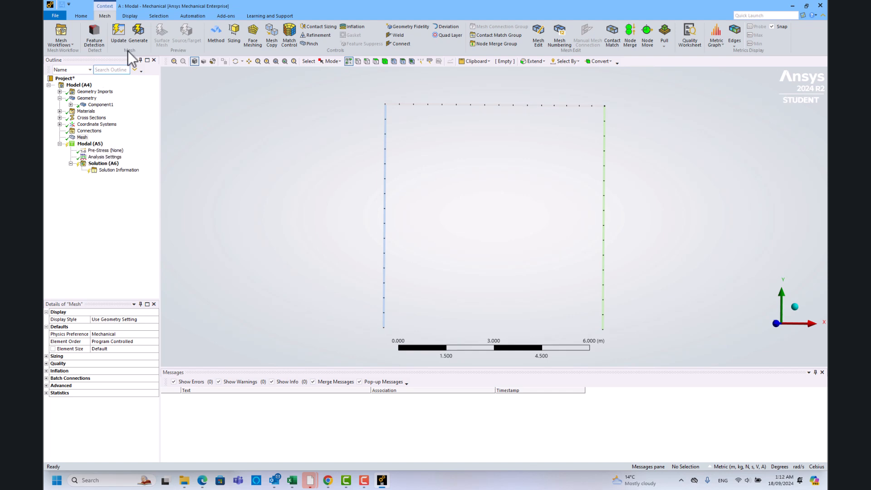
# Add a Fixed Support to the Modal analysis, scoped to the base vertices of both columns.
pyautogui.click(90, 144)
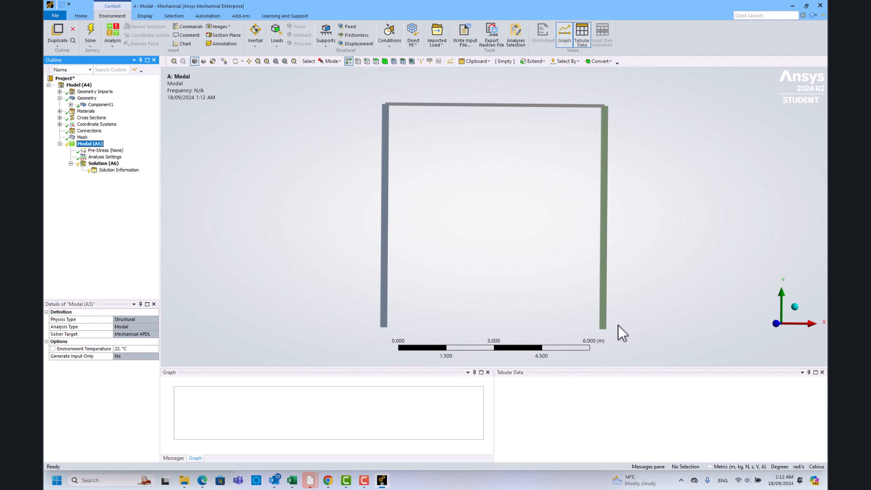
pyautogui.click(350, 26)
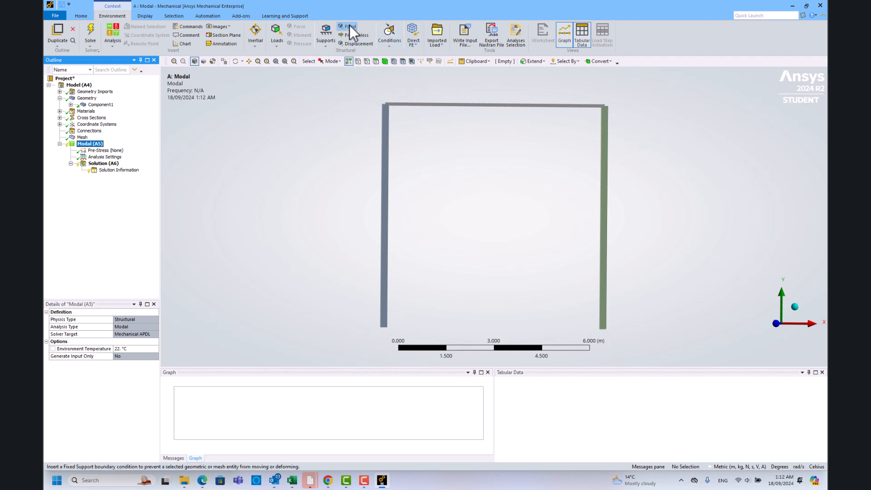
pyautogui.click(384, 328)
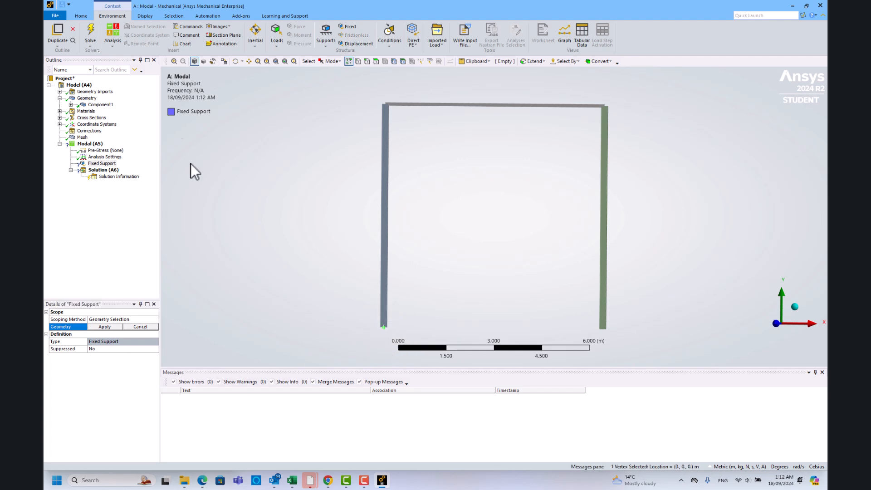
pyautogui.keyDown('ctrl'); pyautogui.click(604, 328); pyautogui.keyUp('ctrl')
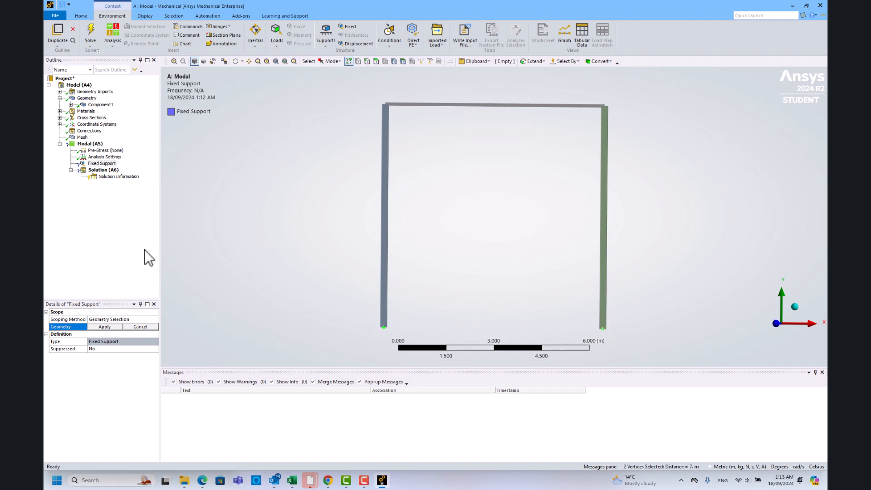
pyautogui.click(104, 326)
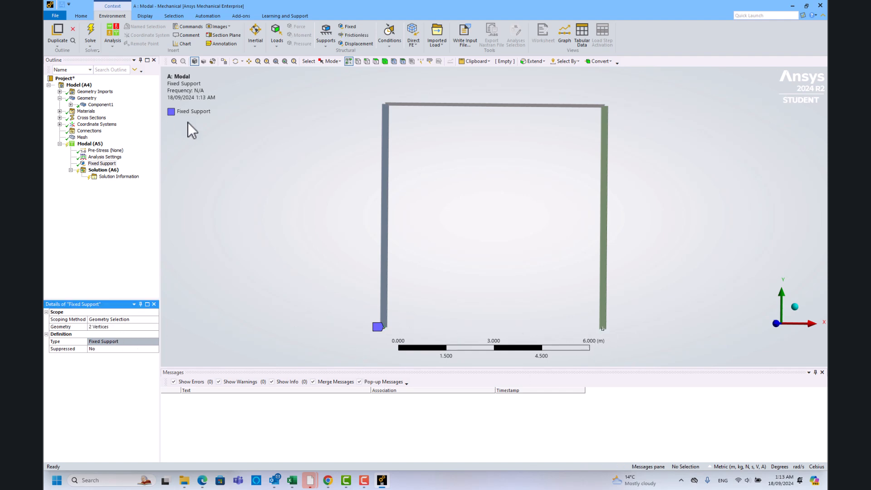
# Insert a Total Deformation result under the Modal solution.
pyautogui.click(116, 157)
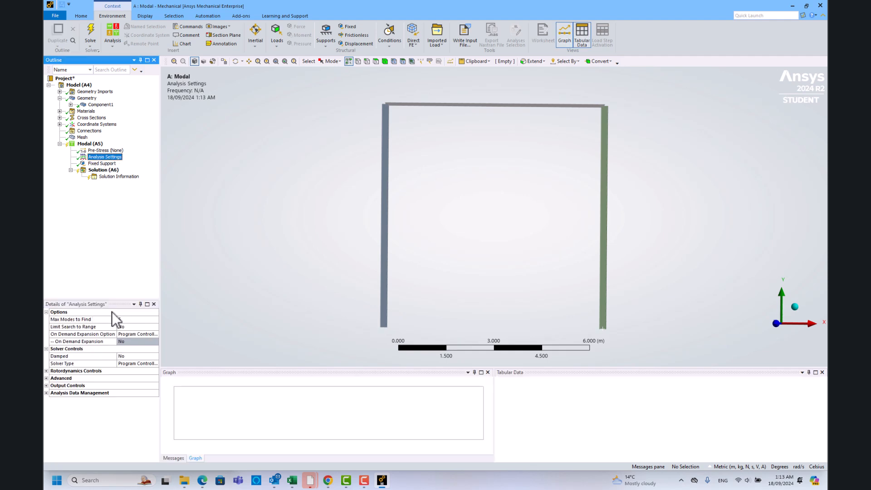
pyautogui.click(94, 171)
pyautogui.rightClick(102, 171)
pyautogui.moveTo(153, 179)
pyautogui.moveTo(206, 179)
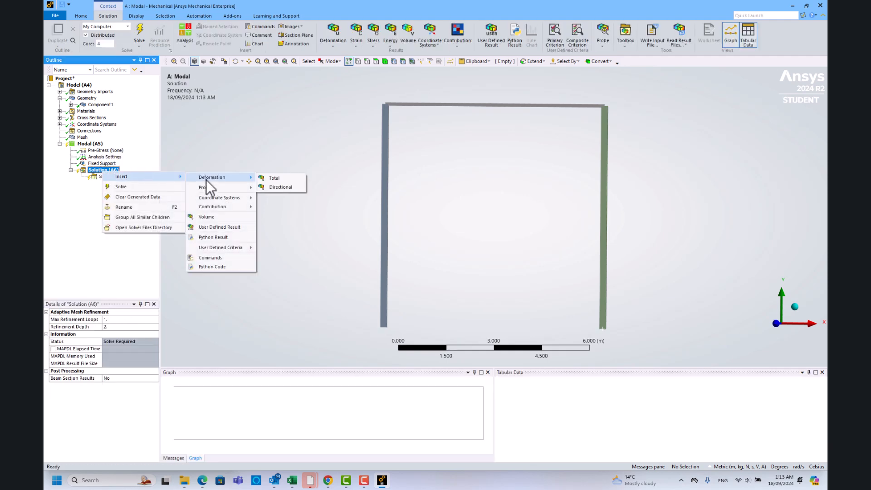
pyautogui.click(286, 180)
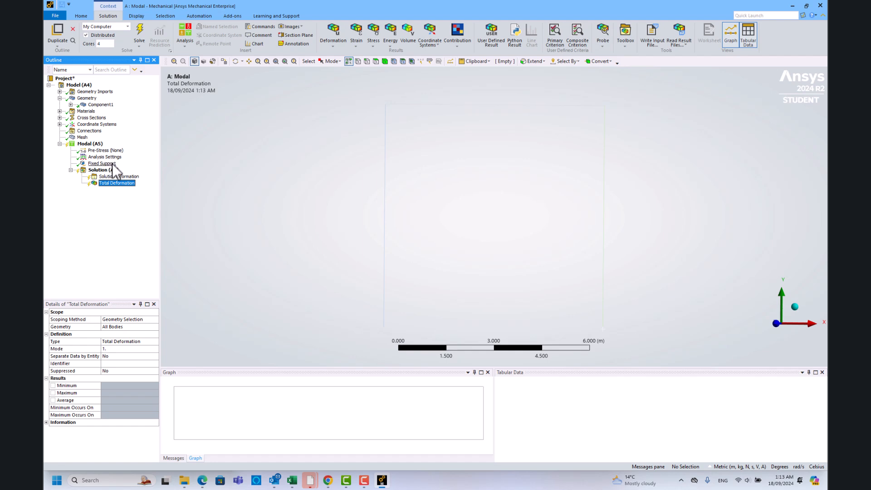
# Set the maximum number of modes to find to 20 in the analysis settings and solve the Modal analysis.
pyautogui.click(111, 164)
pyautogui.click(110, 156)
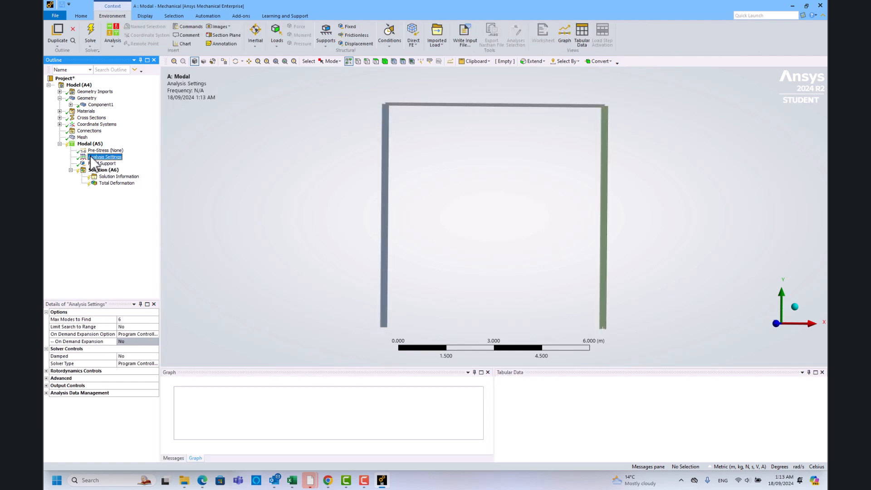
pyautogui.click(131, 320)
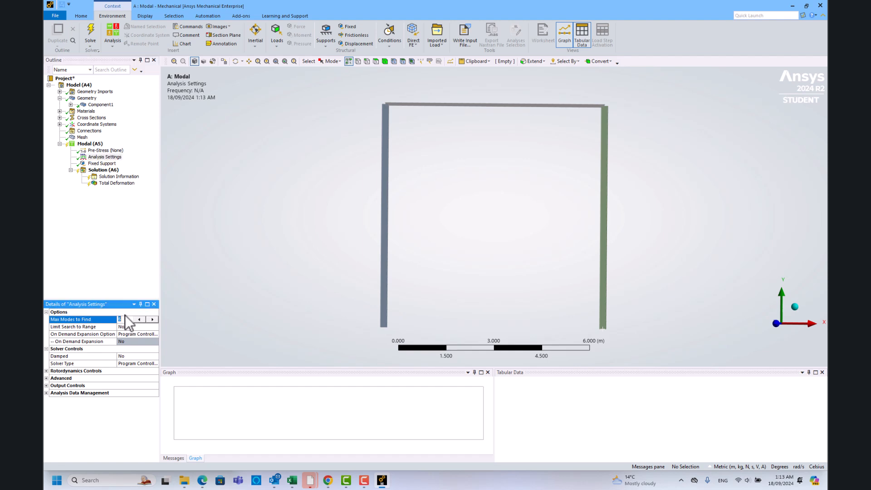
pyautogui.click(89, 34)
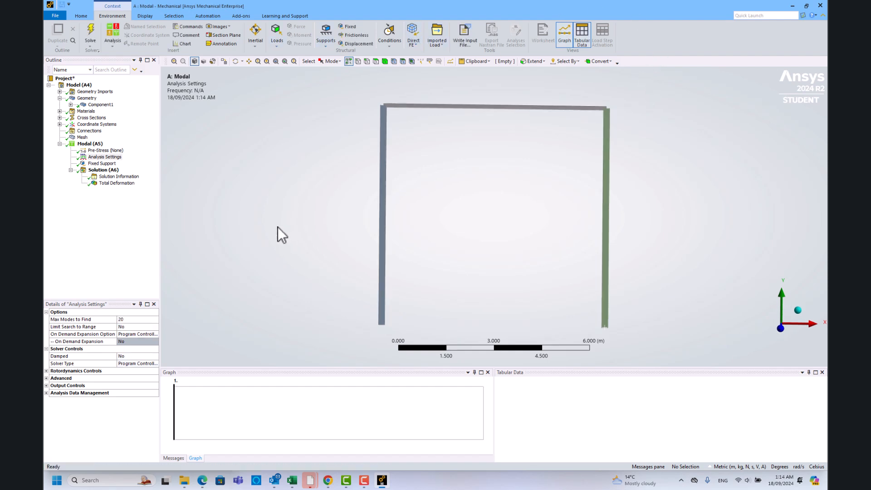
# Show the Total Deformation result for mode 1 with thick beams displayed on the frame.
pyautogui.click(115, 183)
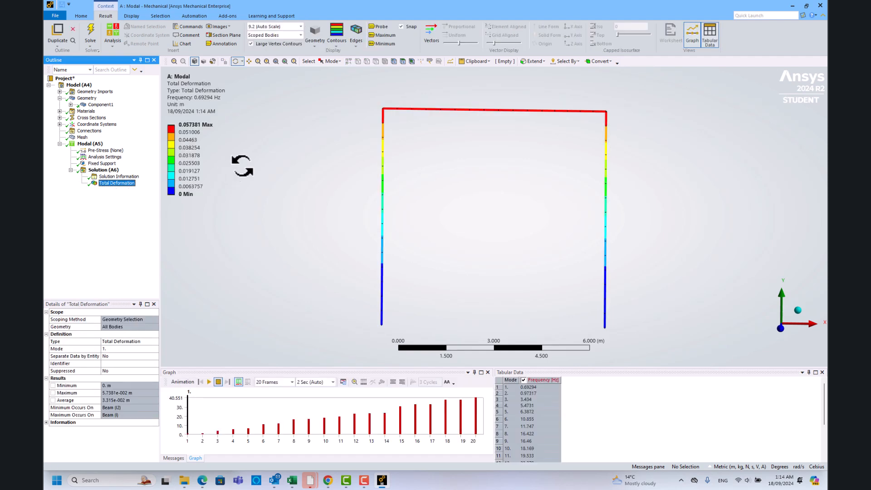
pyautogui.click(515, 217)
pyautogui.moveTo(515, 217); pyautogui.dragTo(494, 191)
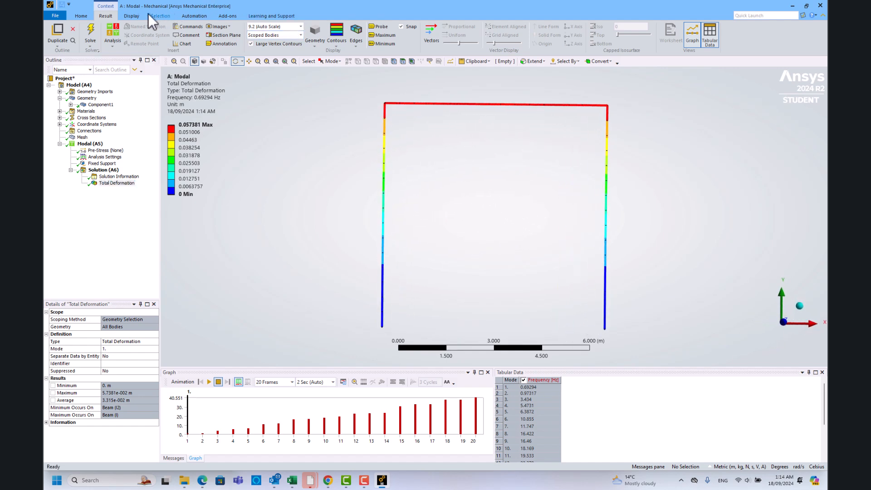
pyautogui.click(132, 16)
pyautogui.click(326, 34)
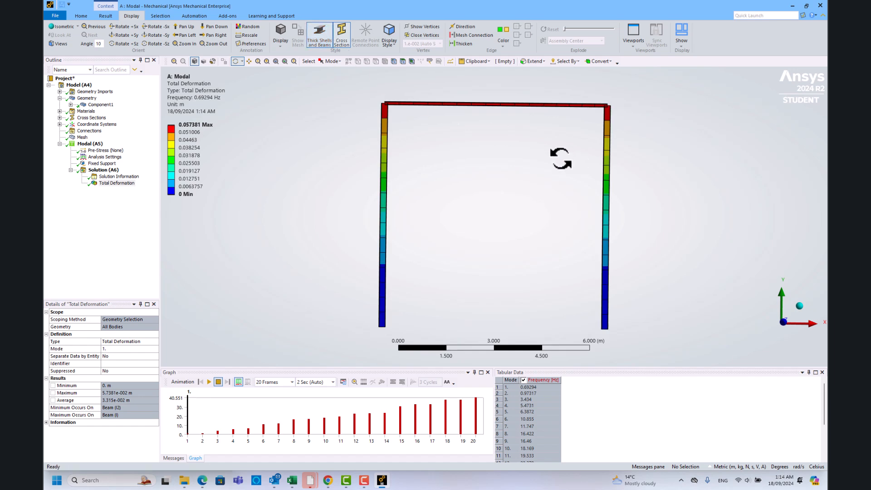
pyautogui.moveTo(505, 199); pyautogui.dragTo(523, 195)
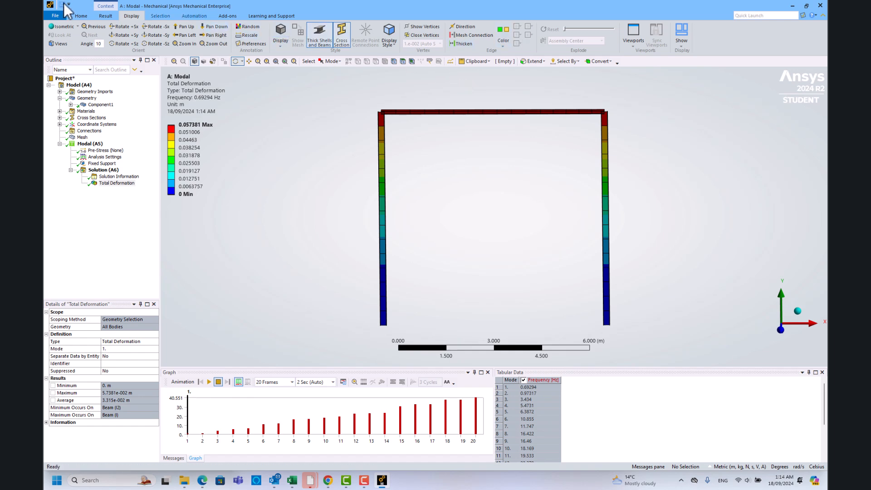
# Set the deformation scale of the result to 2x Auto and inspect the deformed frame from the side.
pyautogui.click(107, 17)
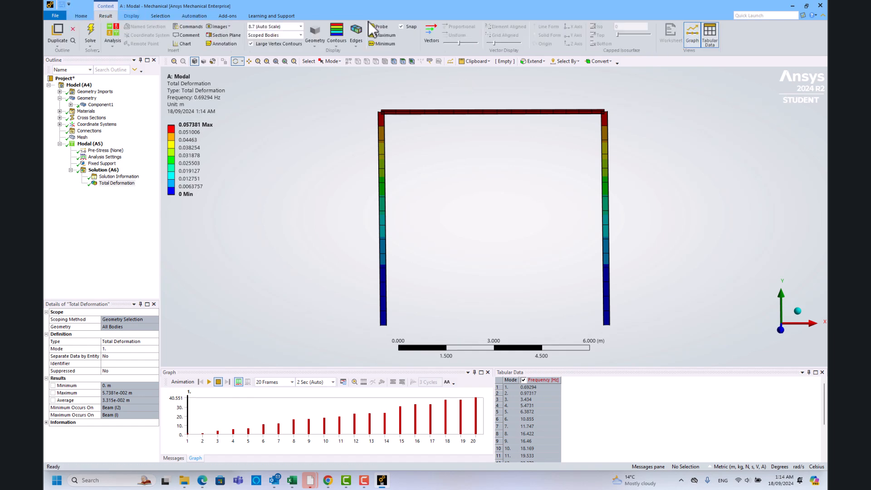
pyautogui.click(301, 27)
pyautogui.click(284, 56)
pyautogui.moveTo(359, 181); pyautogui.dragTo(707, 295)
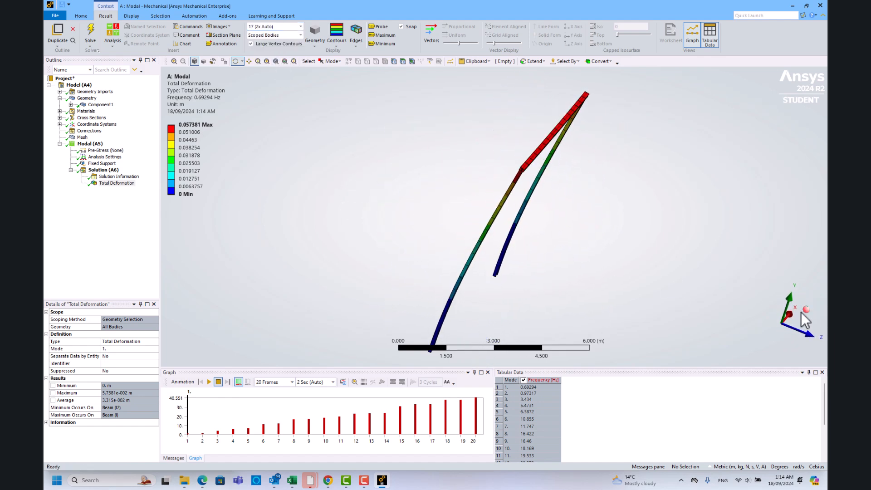
# Play the mode 1 animation, examine the frame's motion from several angles, and stop the playback.
pyautogui.click(790, 314)
pyautogui.moveTo(403, 241); pyautogui.dragTo(259, 347)
pyautogui.click(210, 382)
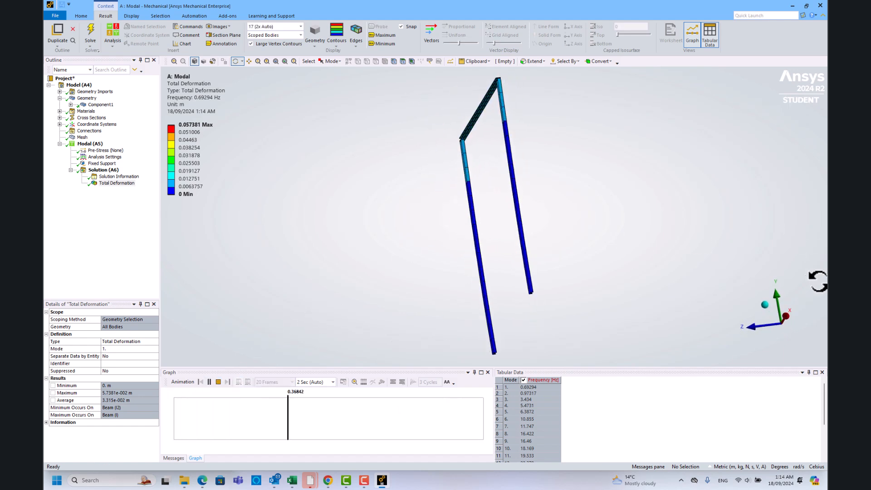
pyautogui.moveTo(786, 317); pyautogui.dragTo(568, 191)
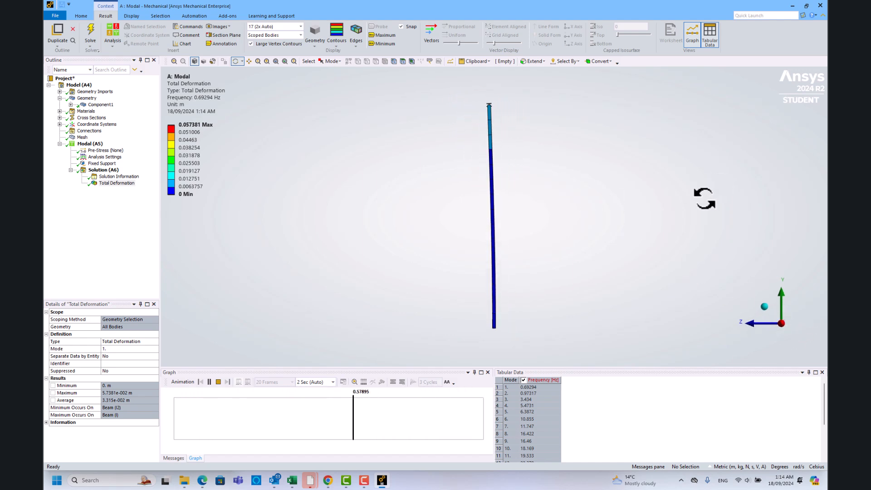
pyautogui.moveTo(540, 276); pyautogui.dragTo(642, 276)
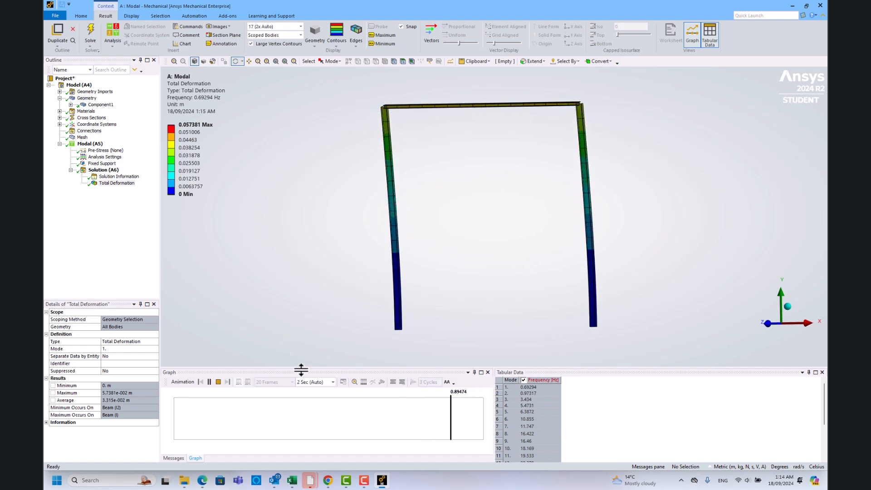
pyautogui.click(218, 383)
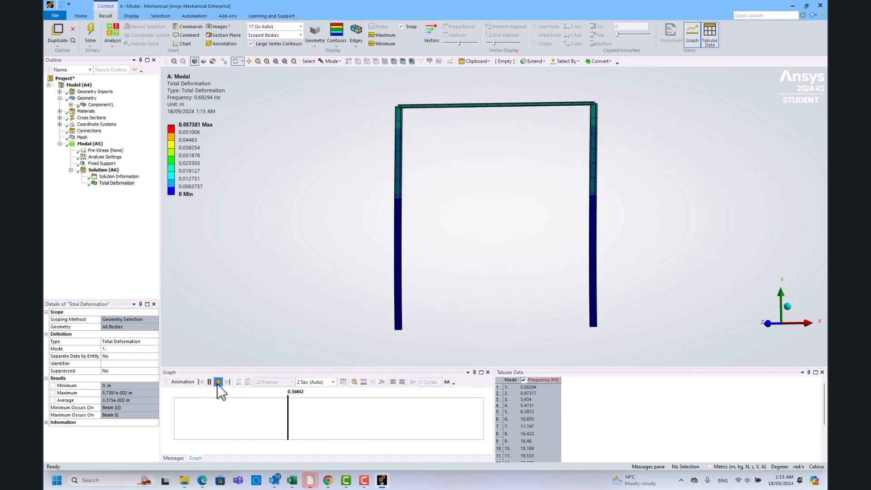
# Retrieve the mode 2 result from the frequency graph and examine its animation, stopping the playback when done.
pyautogui.click(203, 430)
pyautogui.rightClick(202, 427)
pyautogui.click(219, 432)
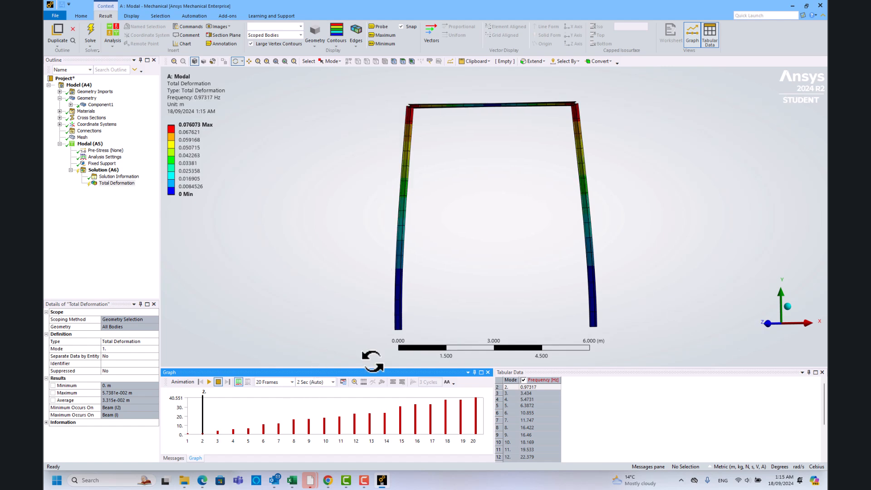
pyautogui.click(209, 383)
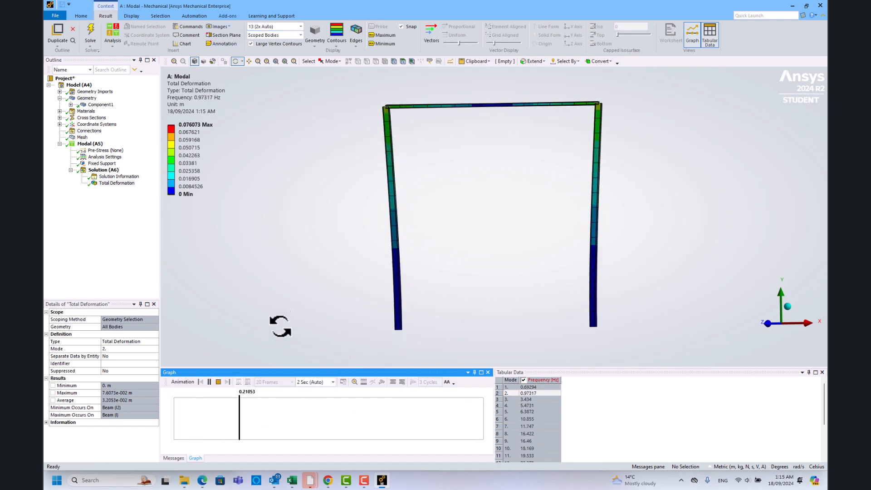
pyautogui.moveTo(535, 288); pyautogui.dragTo(666, 301)
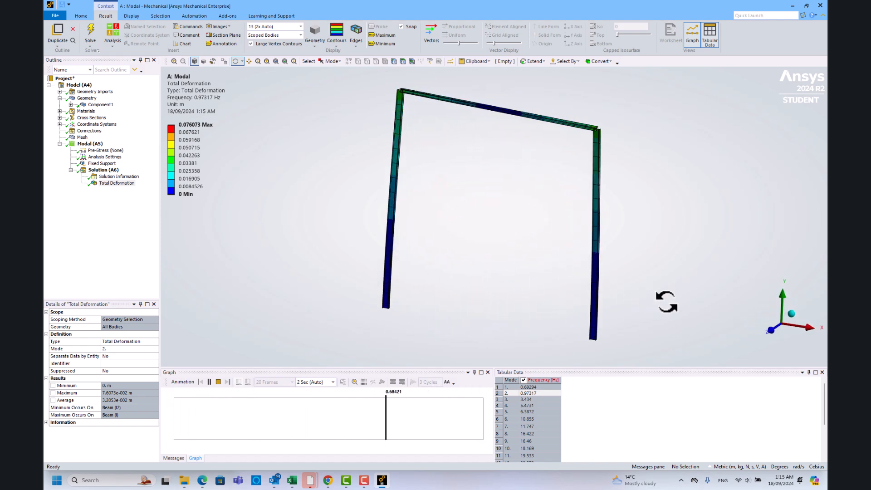
pyautogui.click(218, 382)
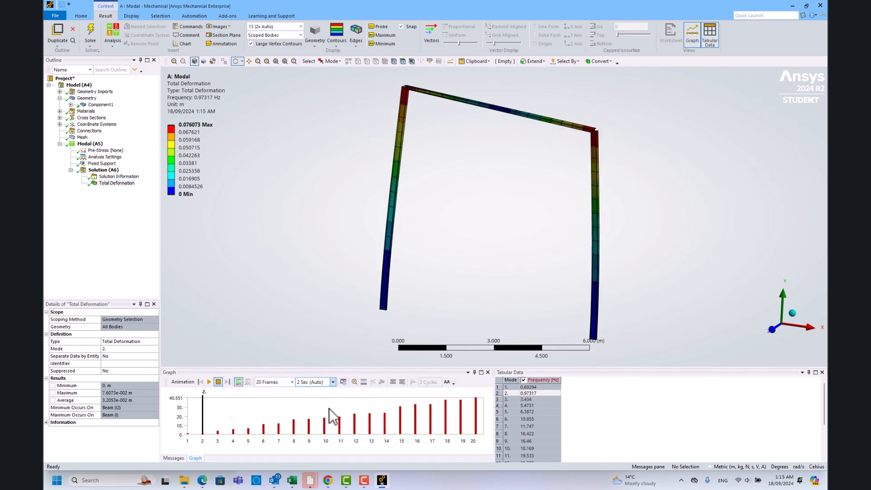
# Retrieve the mode 3 result, examine its animation from different angles, and review the natural frequencies of all 20 modes.
pyautogui.click(218, 423)
pyautogui.rightClick(218, 421)
pyautogui.click(224, 422)
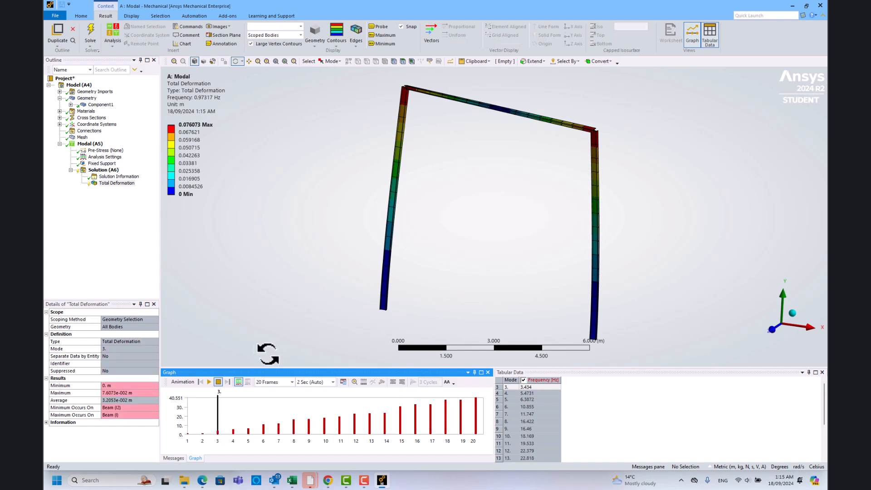
pyautogui.click(209, 382)
pyautogui.moveTo(497, 279); pyautogui.dragTo(599, 267)
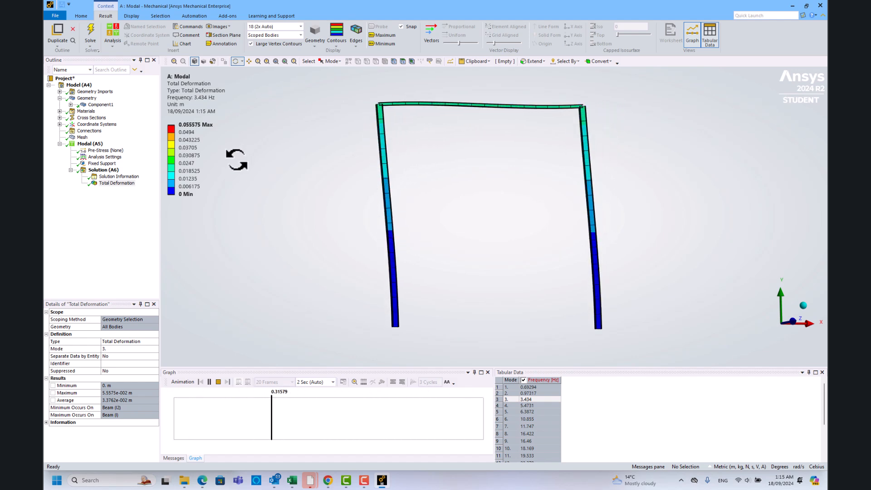
pyautogui.click(218, 382)
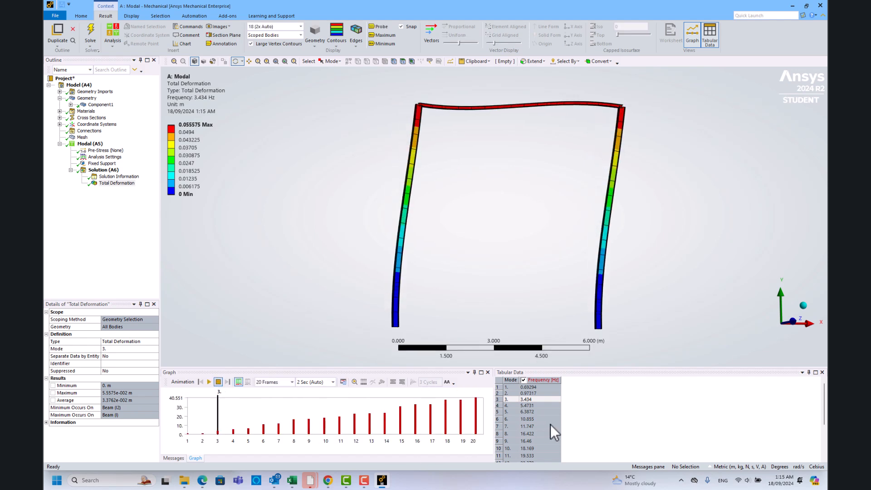
pyautogui.scroll(-3, 538, 408)
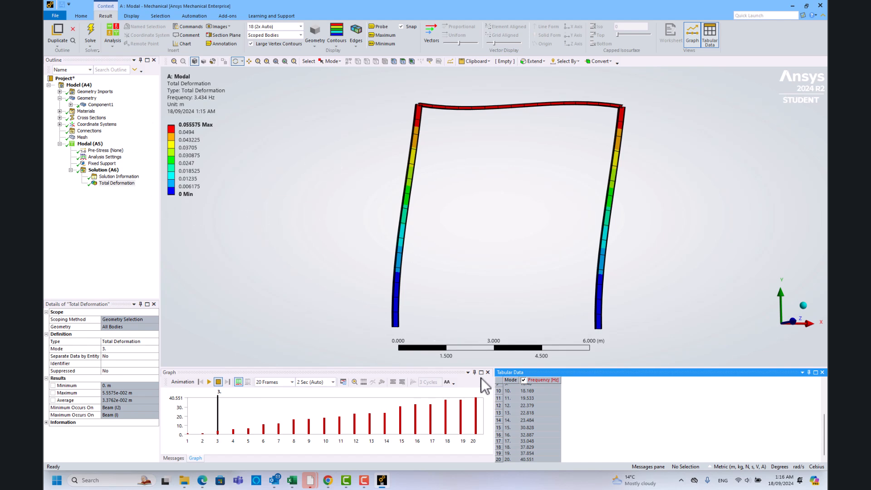
pyautogui.scroll(3, 540, 395)
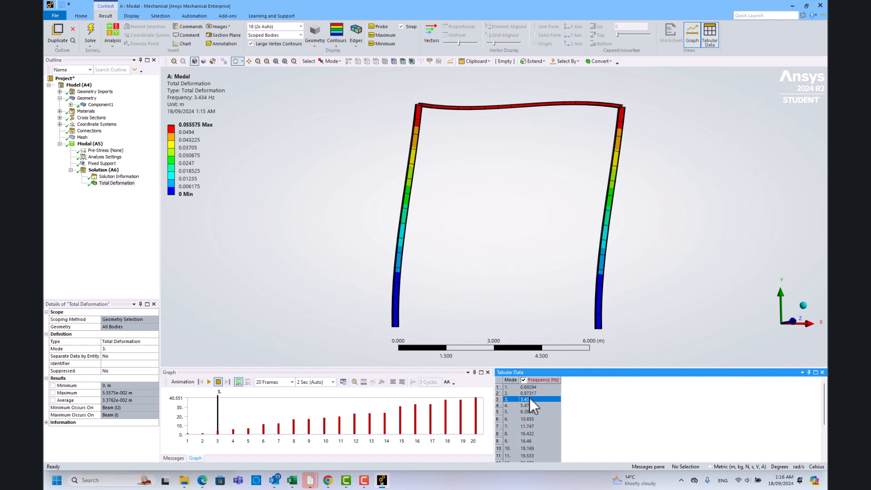